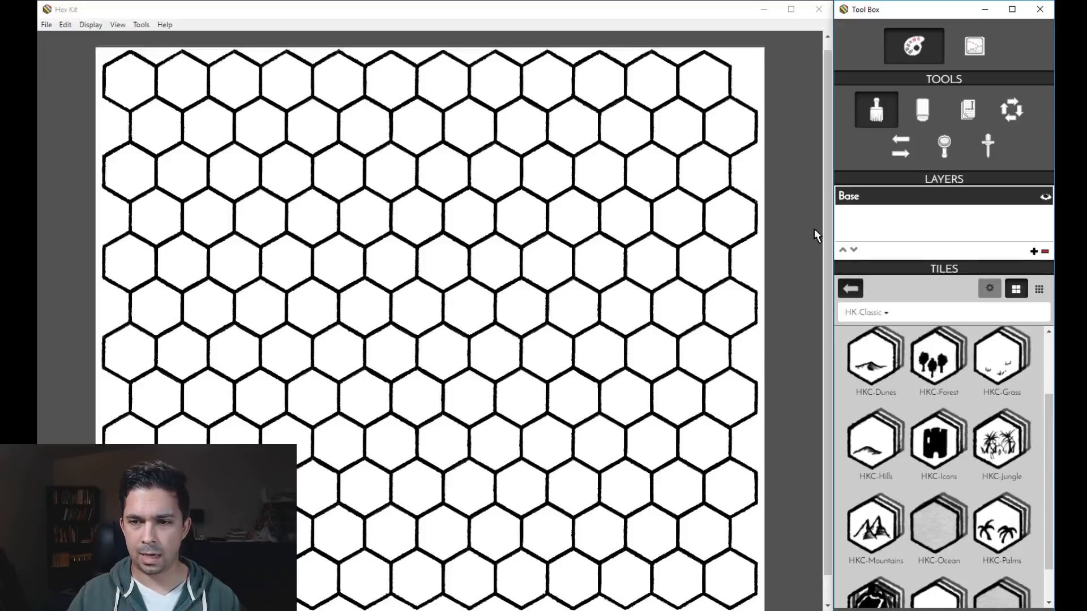
Look through the HK-Classic tile groups and the list of available tile collections.
mouse_move(826, 216)
left_mouse_down()
mouse_move(826, 230)
mouse_move(825, 216)
left_mouse_up()
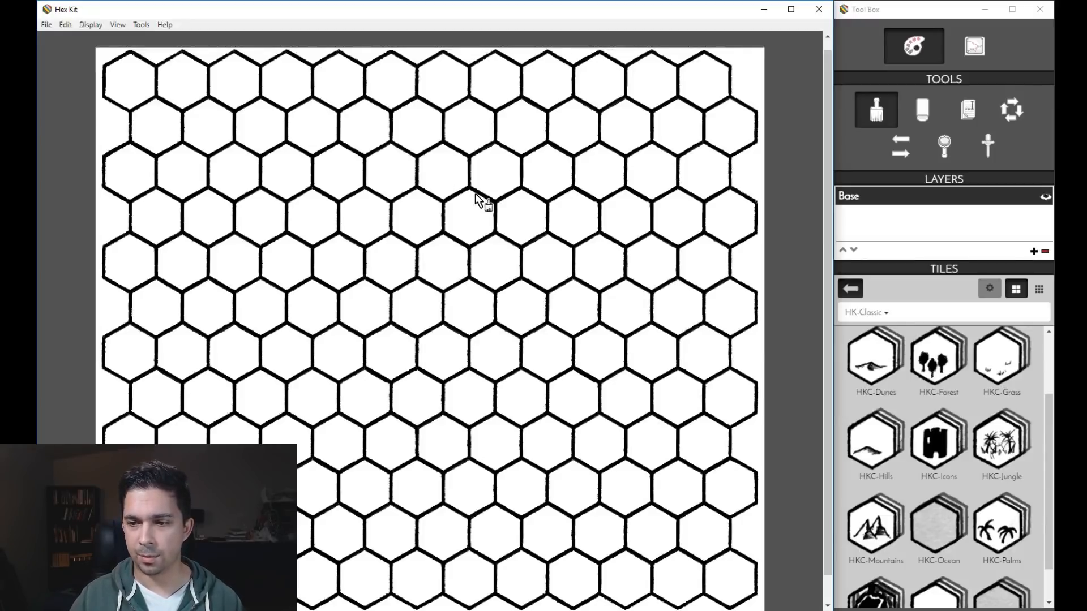
mouse_move(779, 410)
left_click(1049, 365)
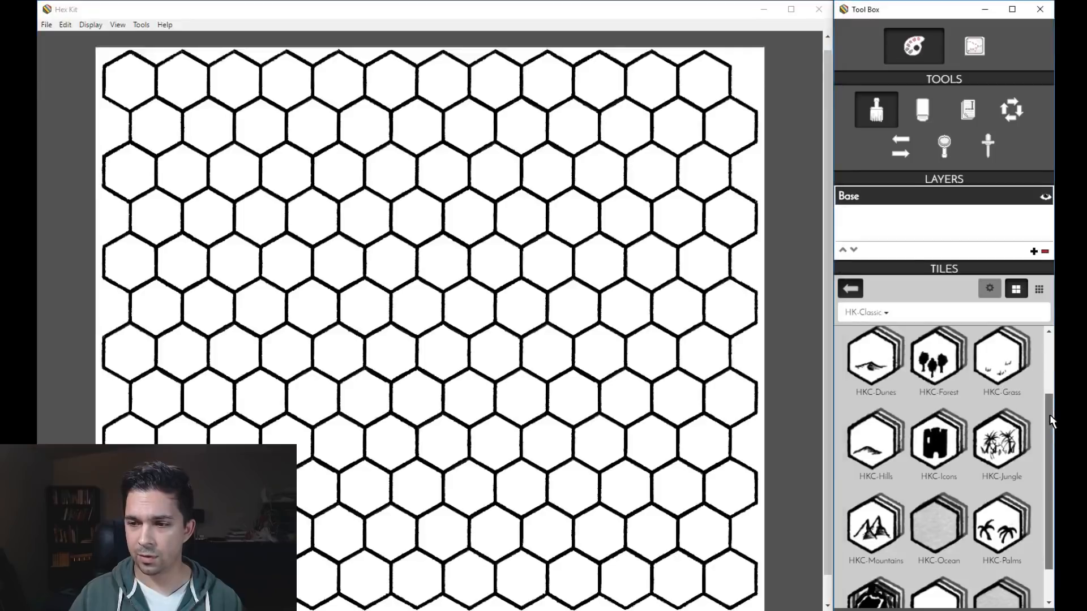
mouse_move(1050, 360)
left_mouse_down()
mouse_move(1050, 473)
mouse_move(1049, 346)
left_mouse_up()
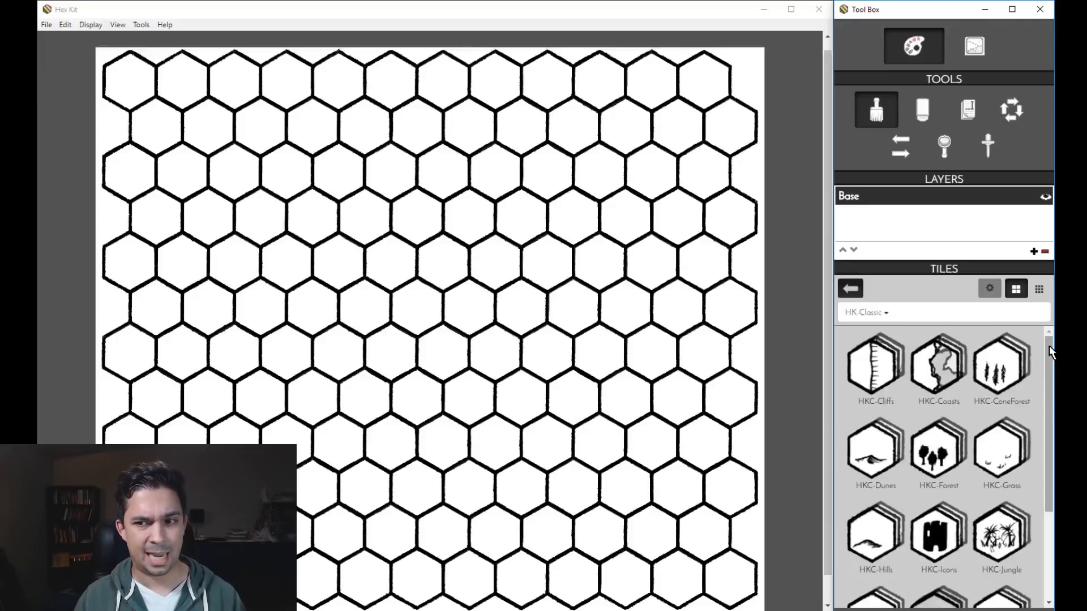
left_click(950, 315)
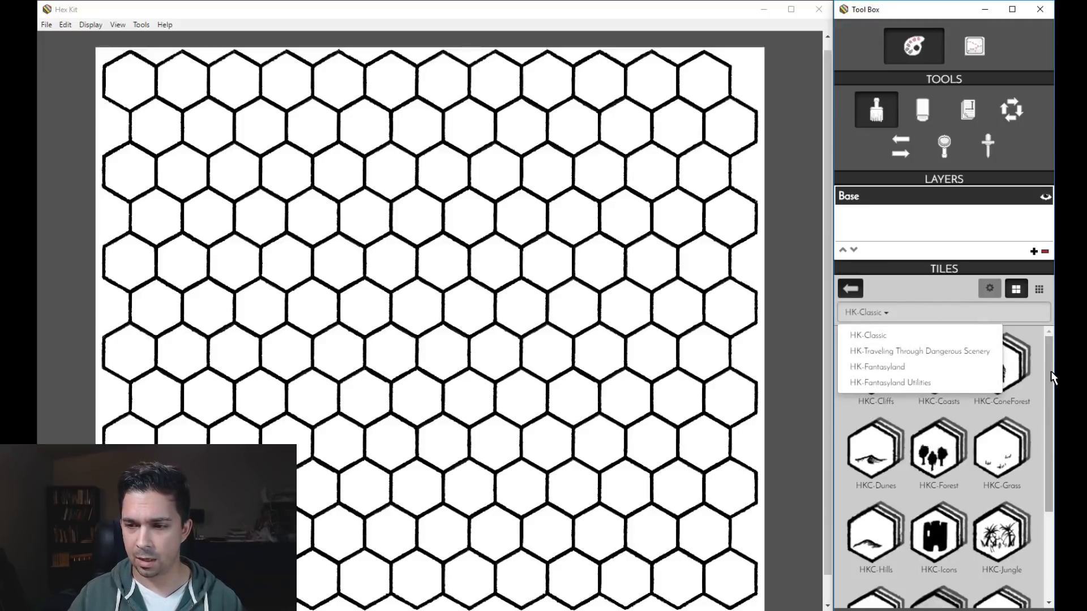
left_click(1022, 386)
scroll(1051, 397, "down", 3)
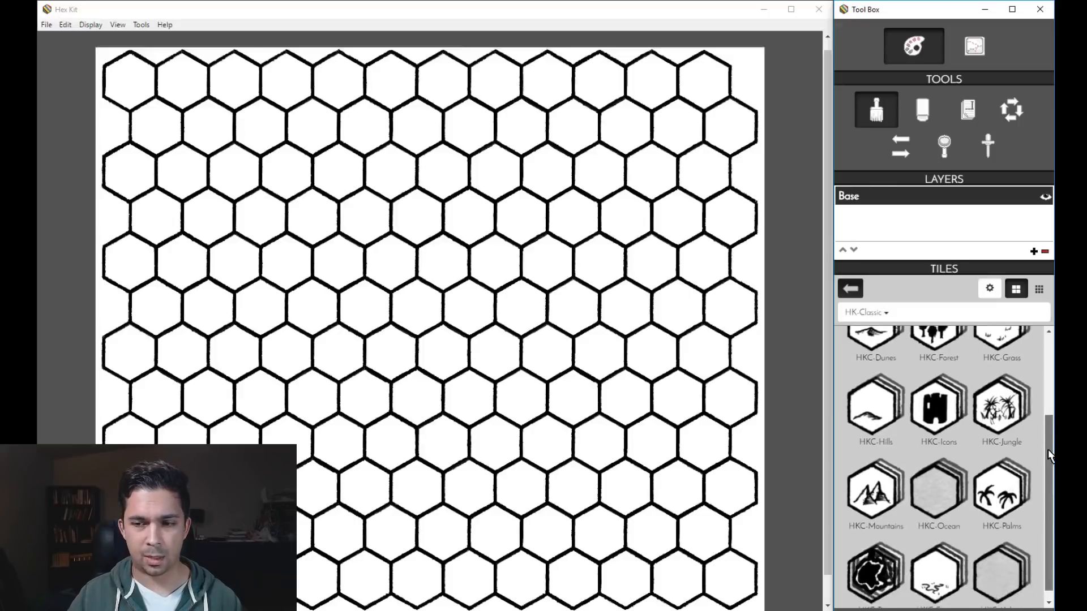
scroll(1055, 362, "up", 3)
left_click(940, 313)
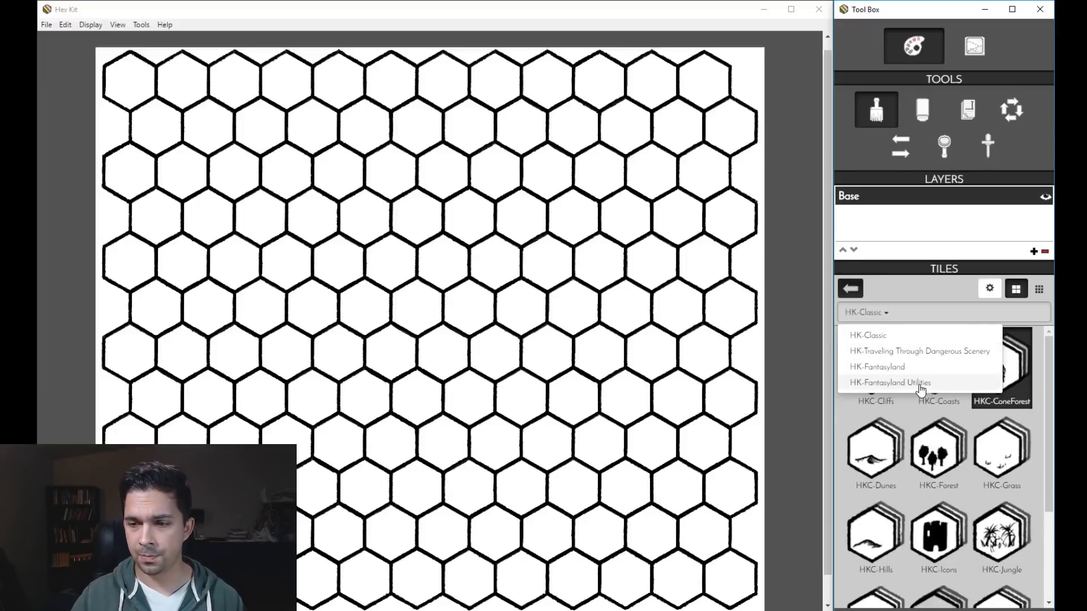
left_click(942, 318)
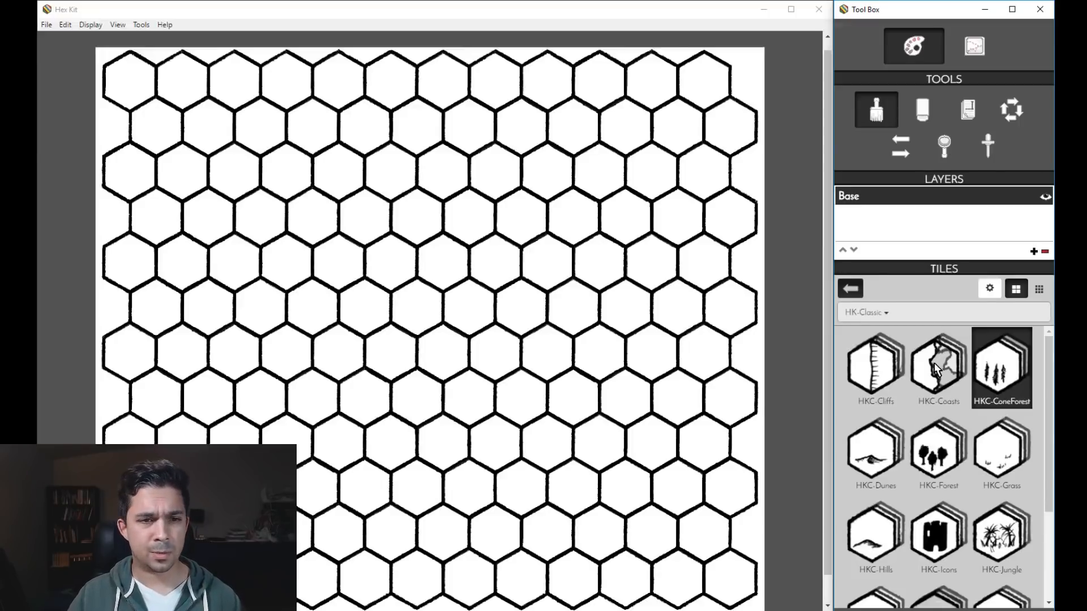
Fill the blank hex map with a generated map using the Tundra quick-generation preset.
left_click(46, 25)
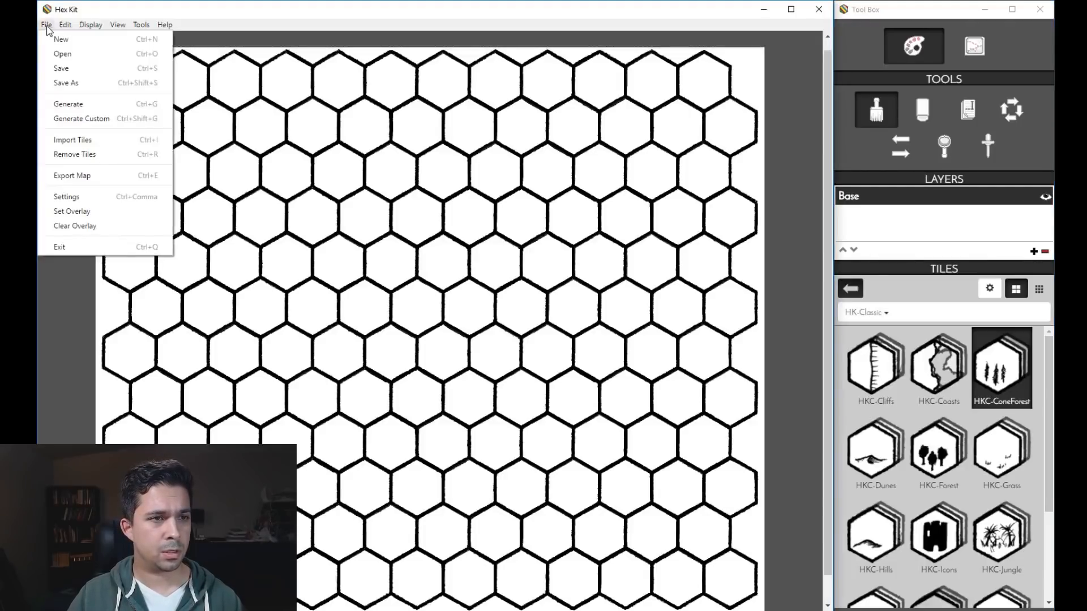
left_click(98, 107)
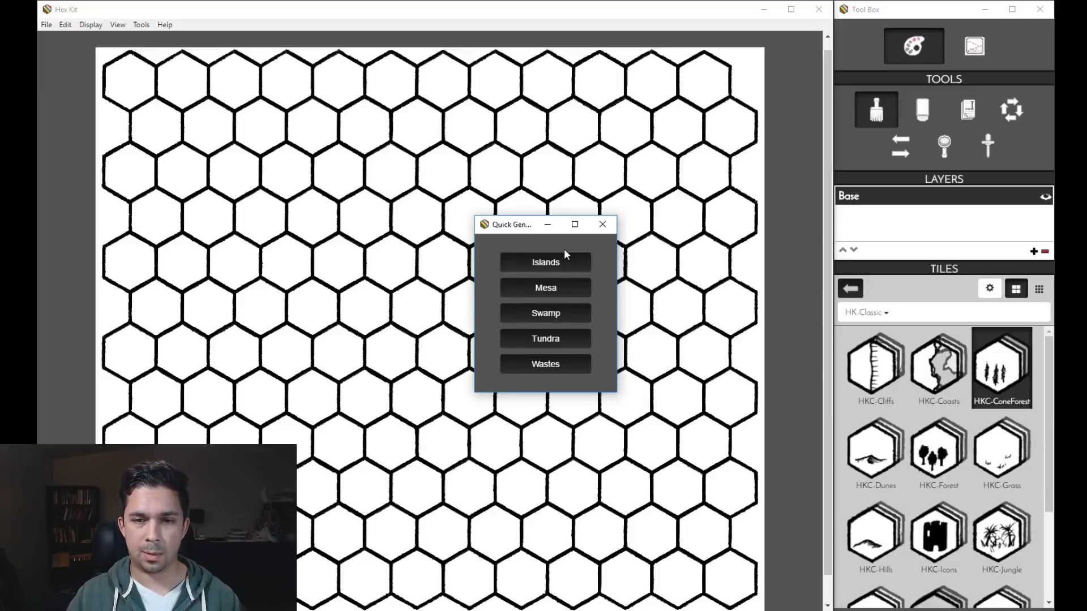
left_click(552, 340)
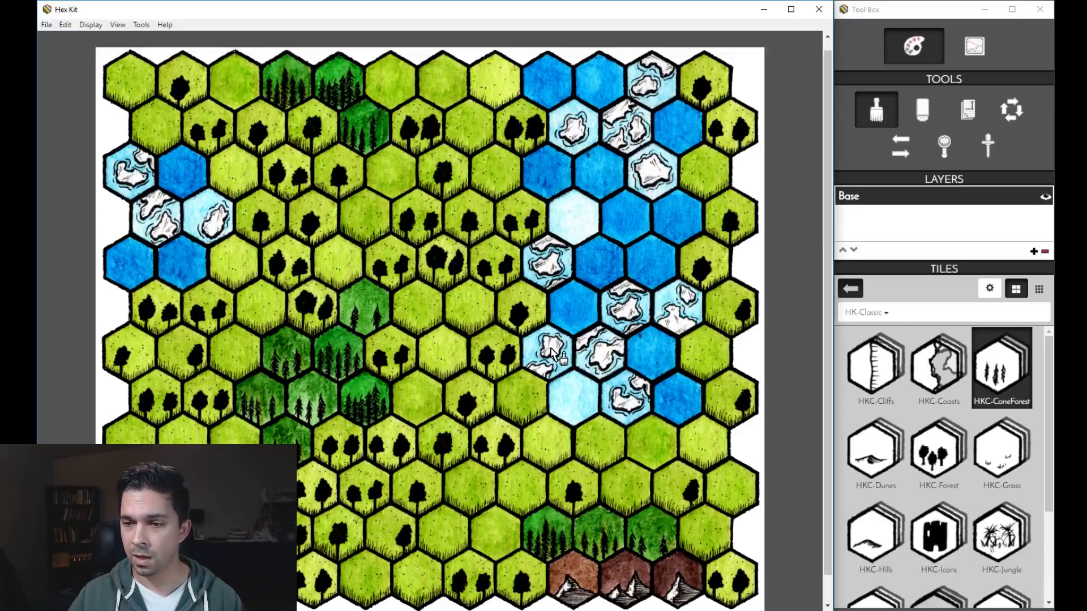
Switch the tile collection to HK-Fantasyland and look over its terrain groups.
left_click(911, 316)
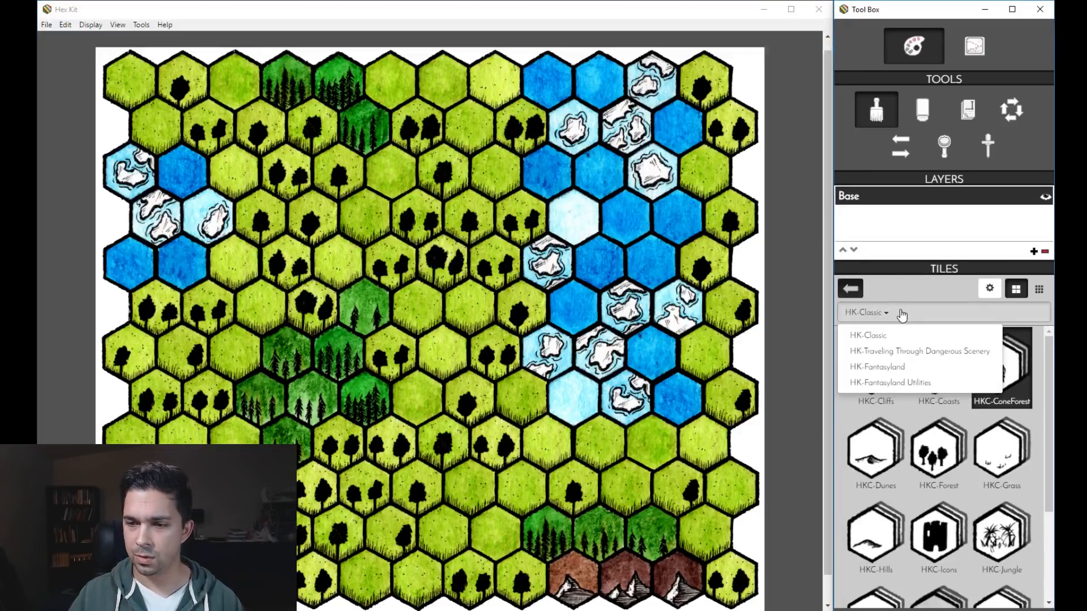
left_click(924, 369)
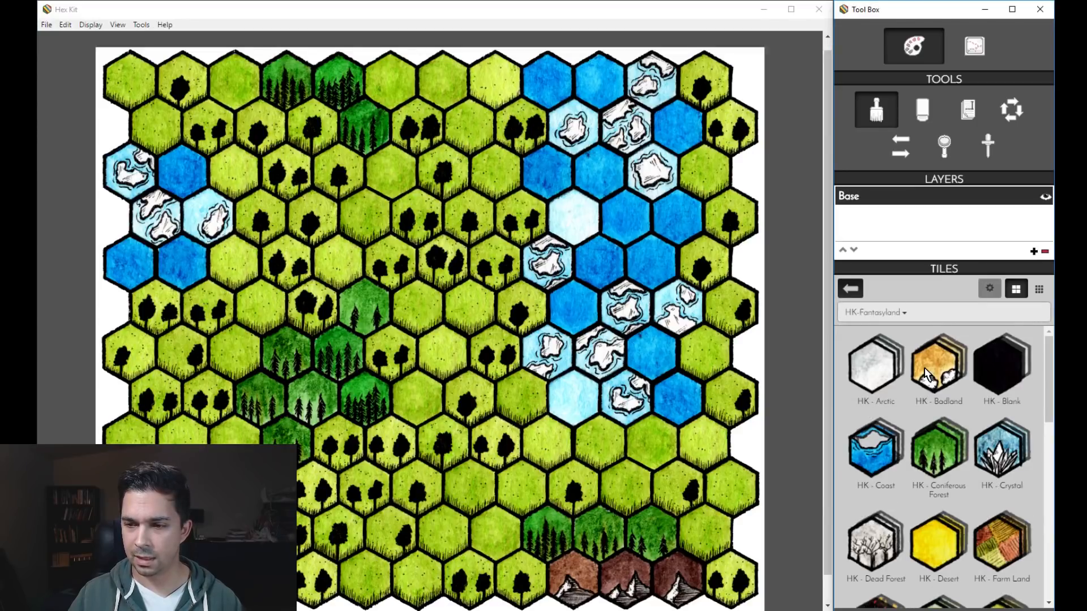
left_click_drag(1048, 368, 1048, 339)
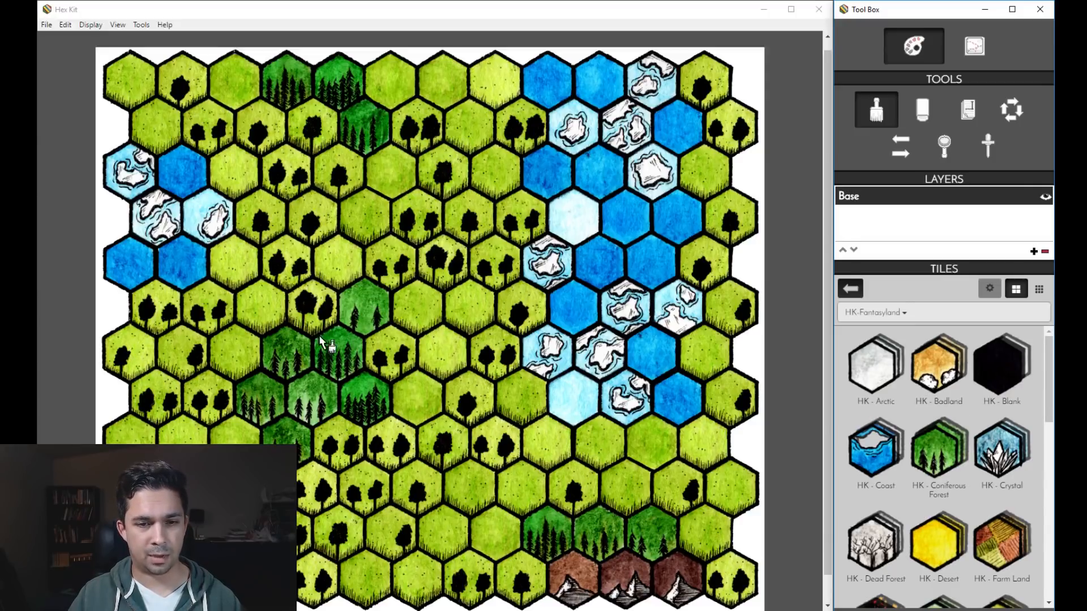
Review the individual HK - Coniferous Forest tiles, and paint tiles from the whole group to enlarge the forest patch near the map's centre.
left_click(934, 456)
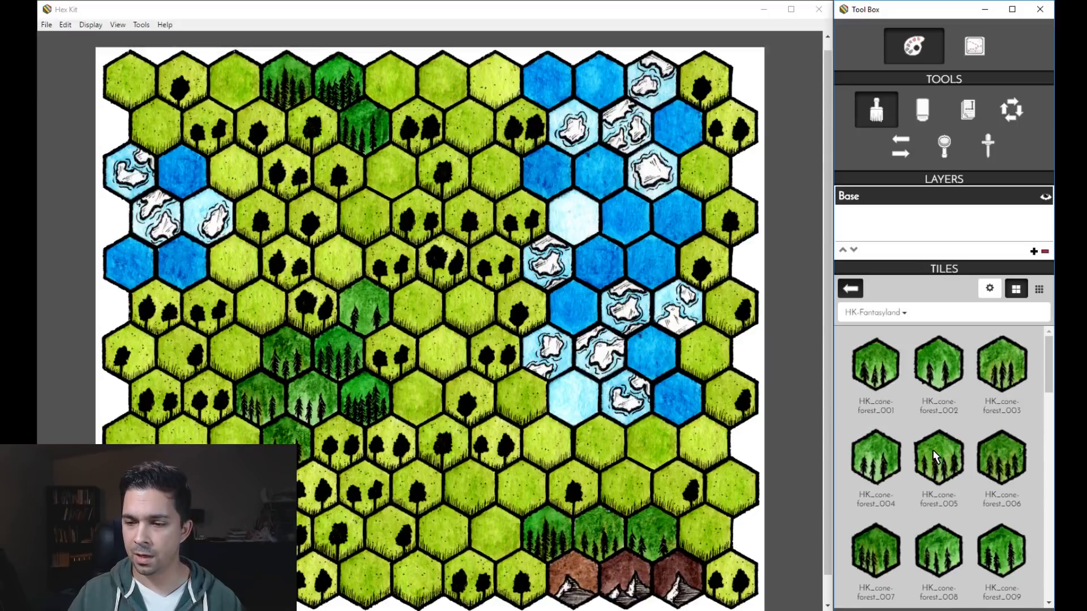
left_click_drag(1048, 363, 1052, 339)
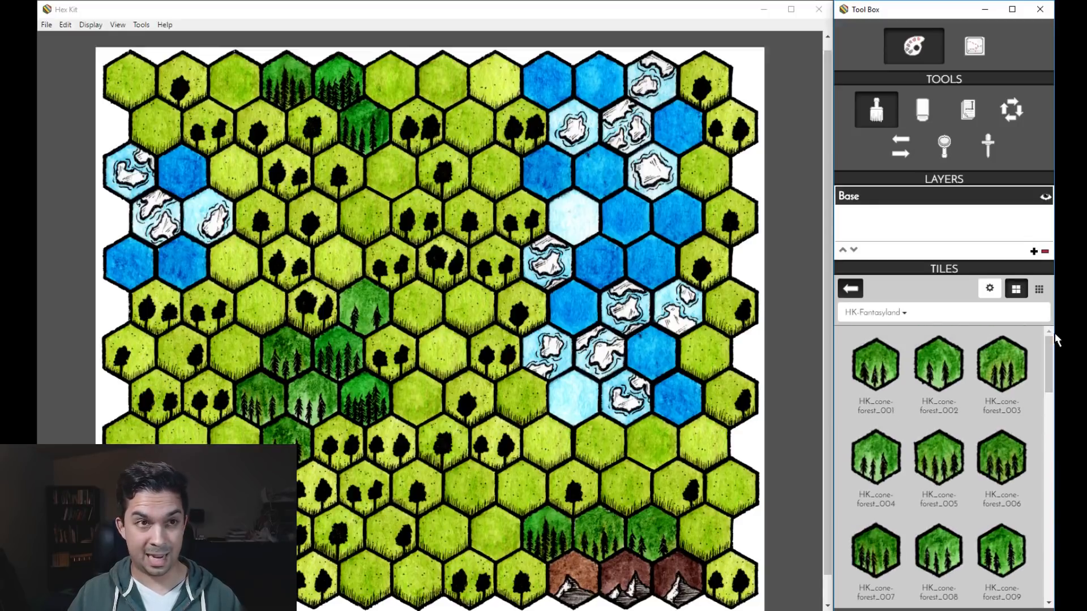
left_click(852, 291)
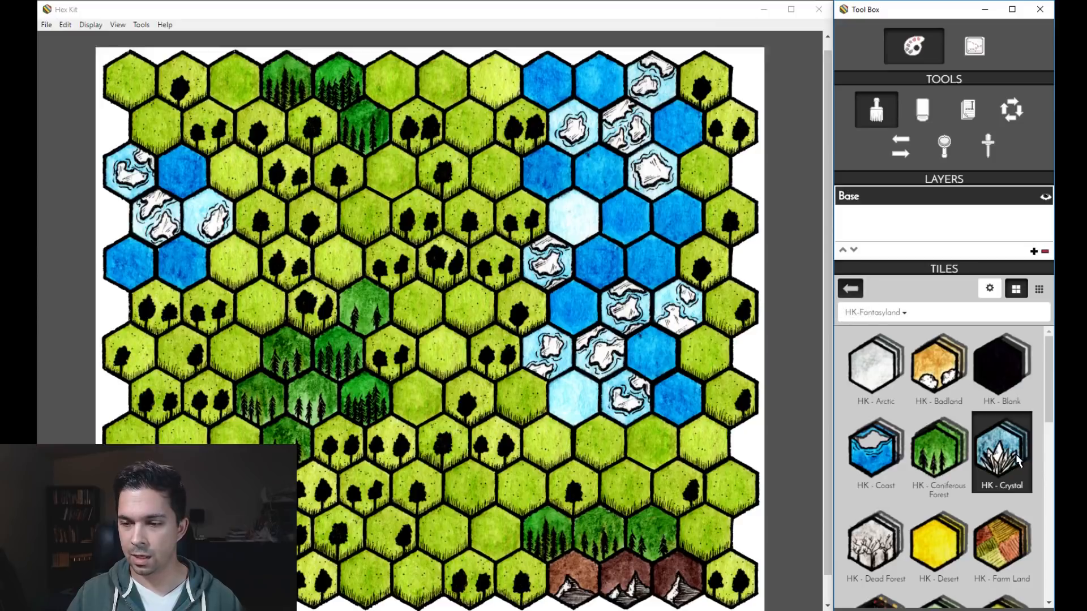
left_click(949, 444)
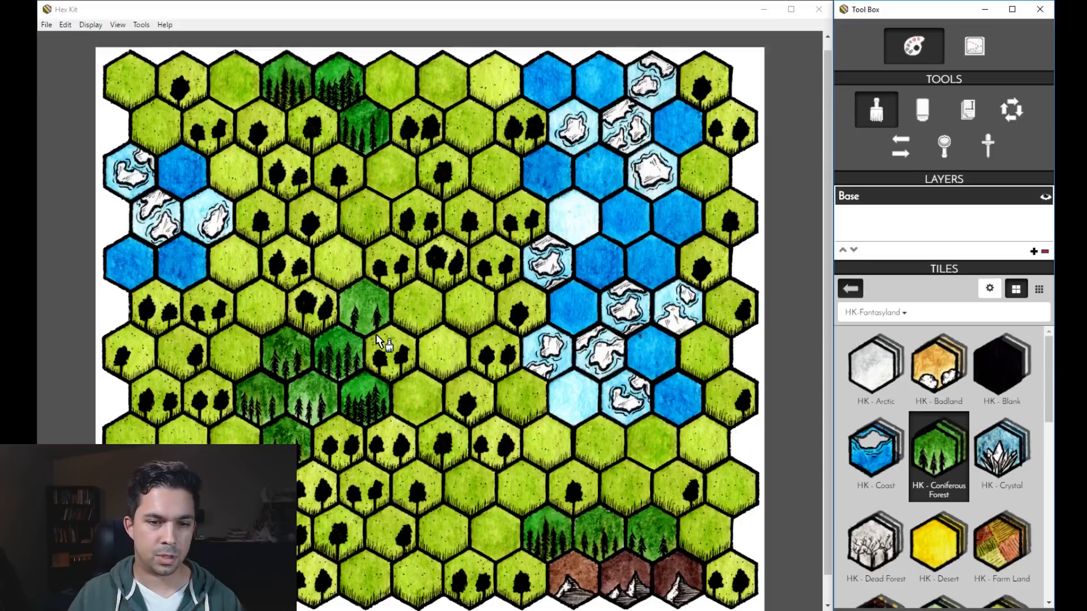
mouse_move(388, 359)
left_mouse_down()
mouse_move(408, 318)
mouse_move(367, 314)
mouse_move(345, 358)
mouse_move(374, 390)
mouse_move(317, 397)
mouse_move(335, 413)
mouse_move(337, 438)
mouse_move(381, 446)
mouse_move(364, 484)
mouse_move(421, 413)
mouse_move(444, 354)
left_mouse_up()
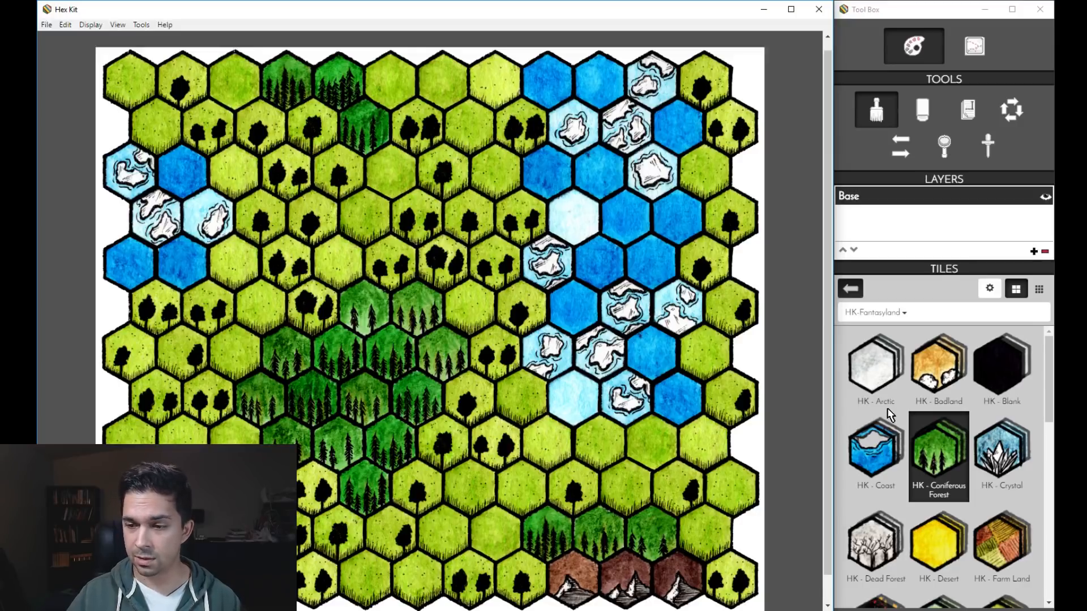
Paint a six-hex patch of HK - Muddy Bog on the grassland just west of the large lake.
scroll(1008, 468, "down", 3)
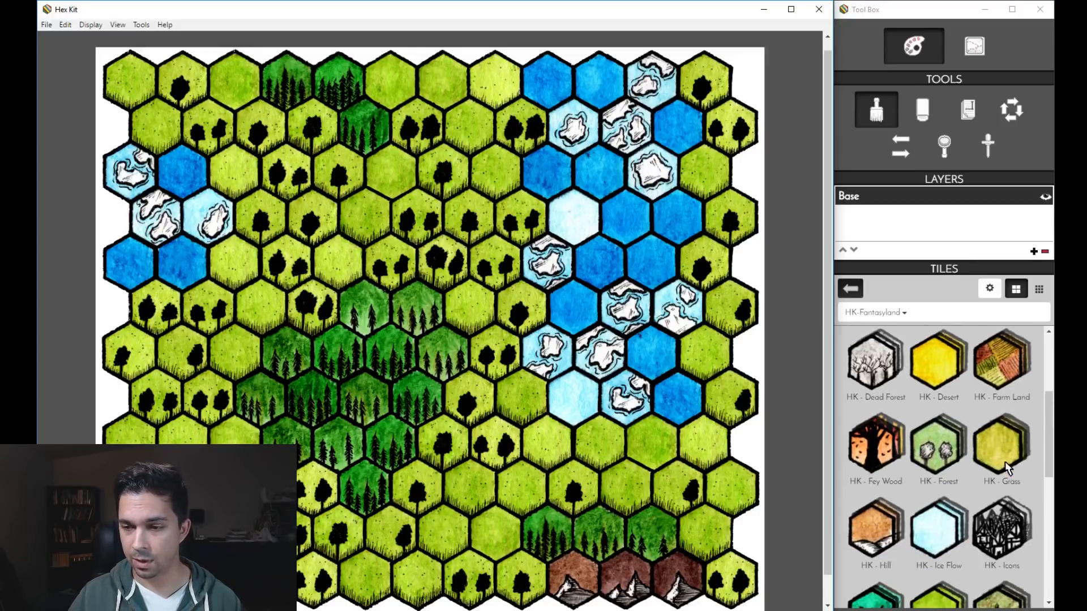
scroll(897, 473, "down", 4)
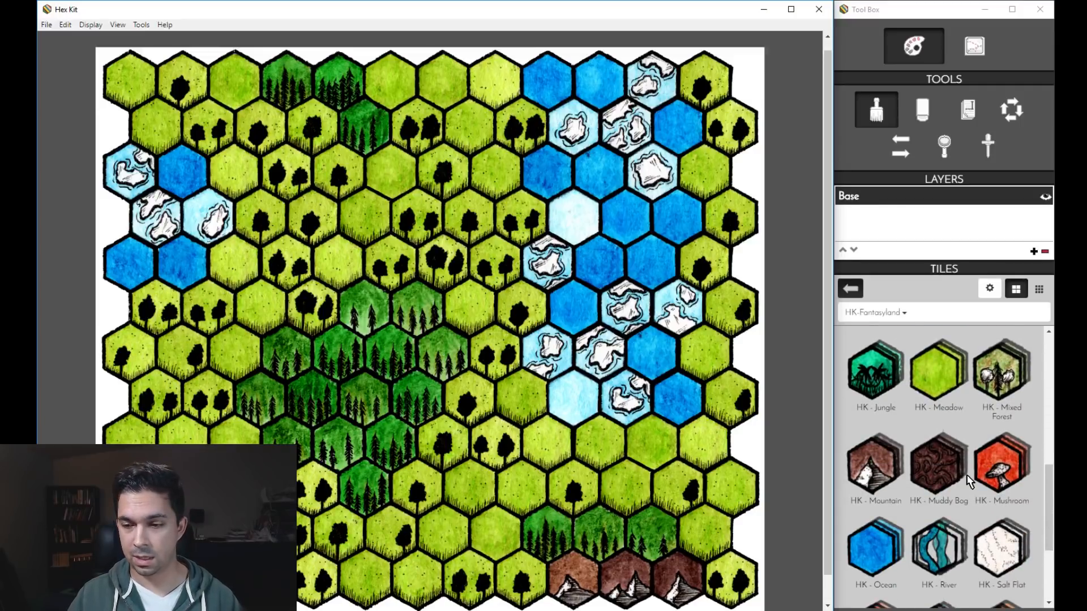
left_click(944, 475)
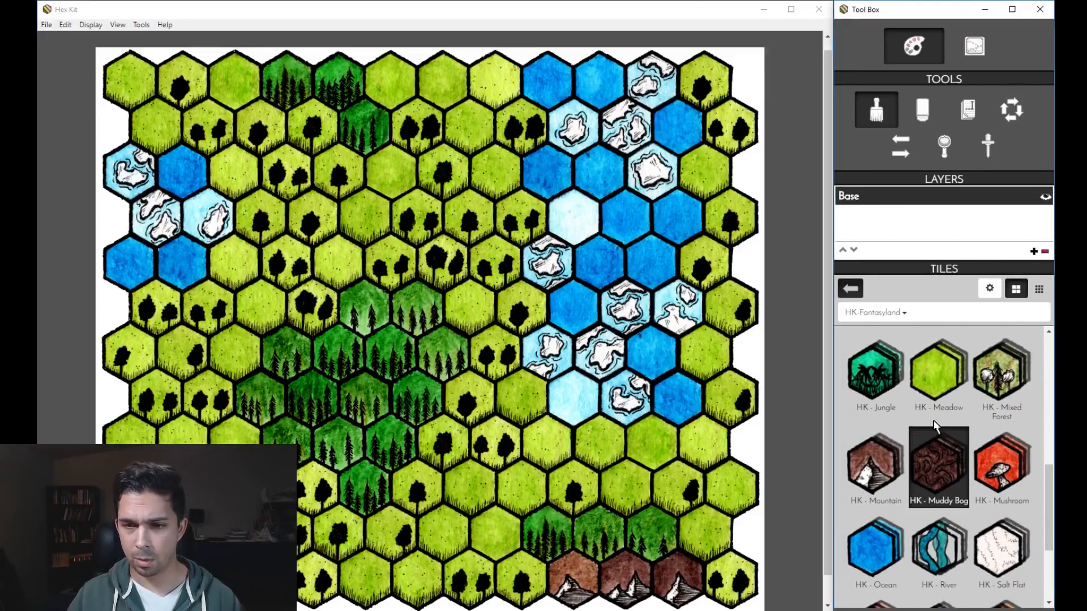
left_click(519, 218)
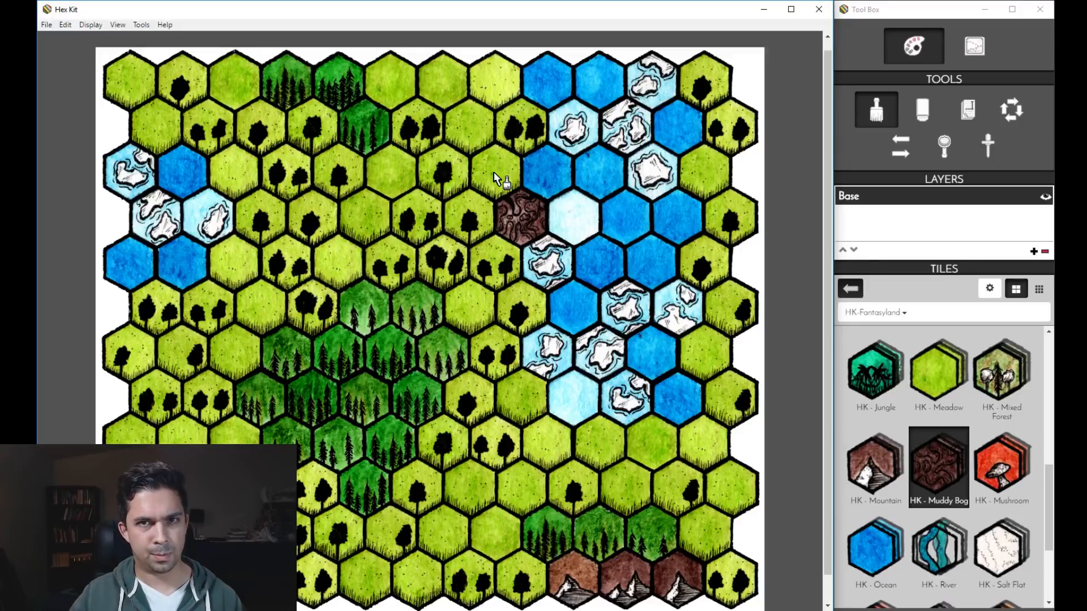
mouse_move(494, 178)
left_mouse_down()
mouse_move(518, 144)
mouse_move(498, 121)
mouse_move(436, 170)
left_mouse_up()
left_click(483, 234)
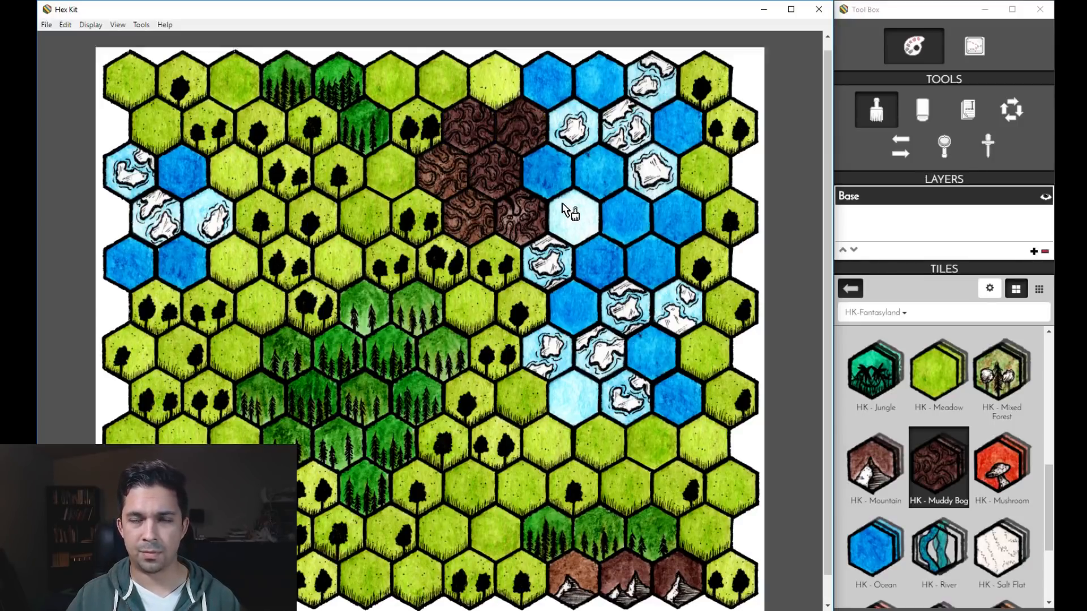
Add a new layer named "A" above the Base layer.
scroll(1009, 447, "up", 4)
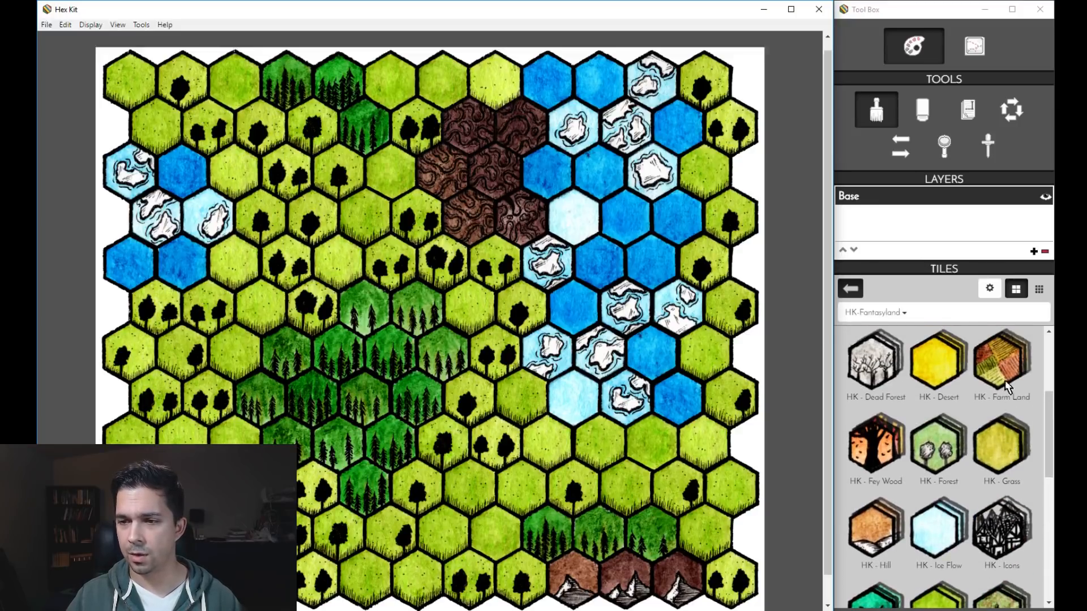
left_click(1035, 252)
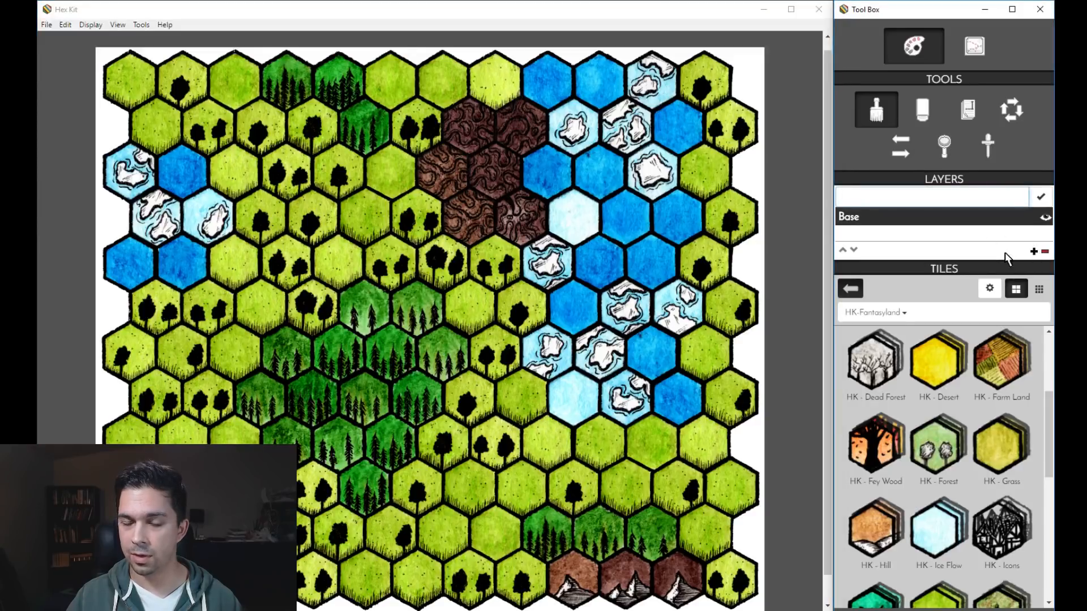
type("A")
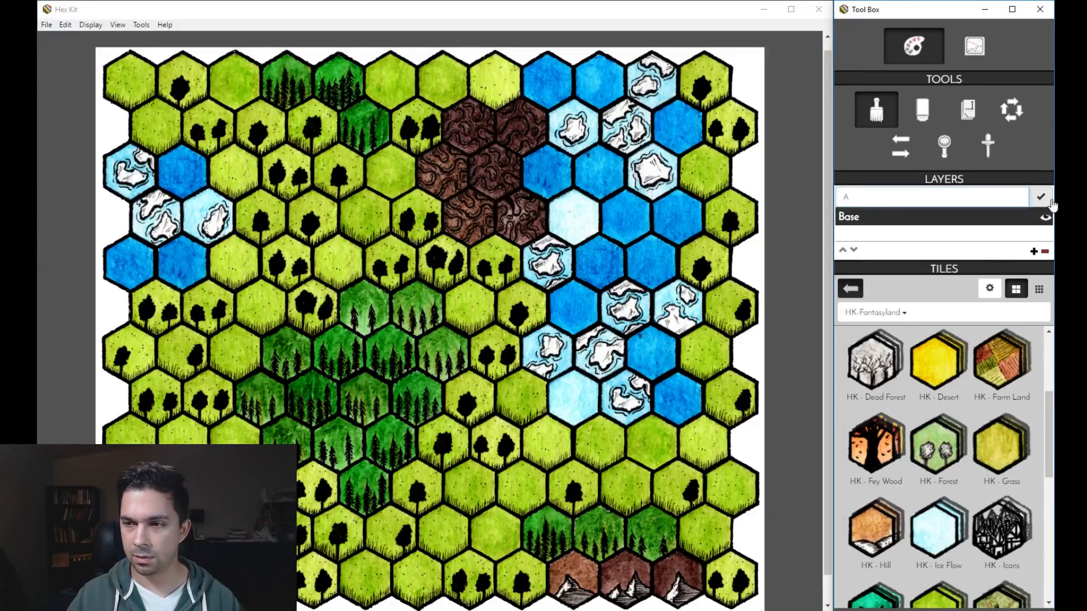
left_click(1040, 197)
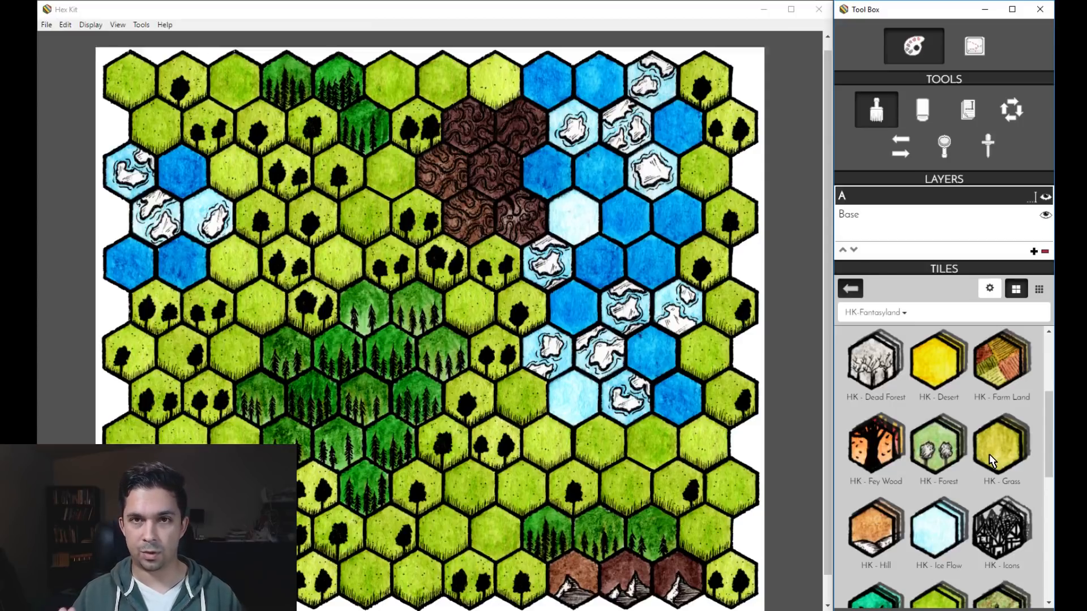
Place the castle icon HK_icon_011 from HK - Icons on five hexes of layer A, from the central grassland down into the coniferous forest.
left_click(1011, 535)
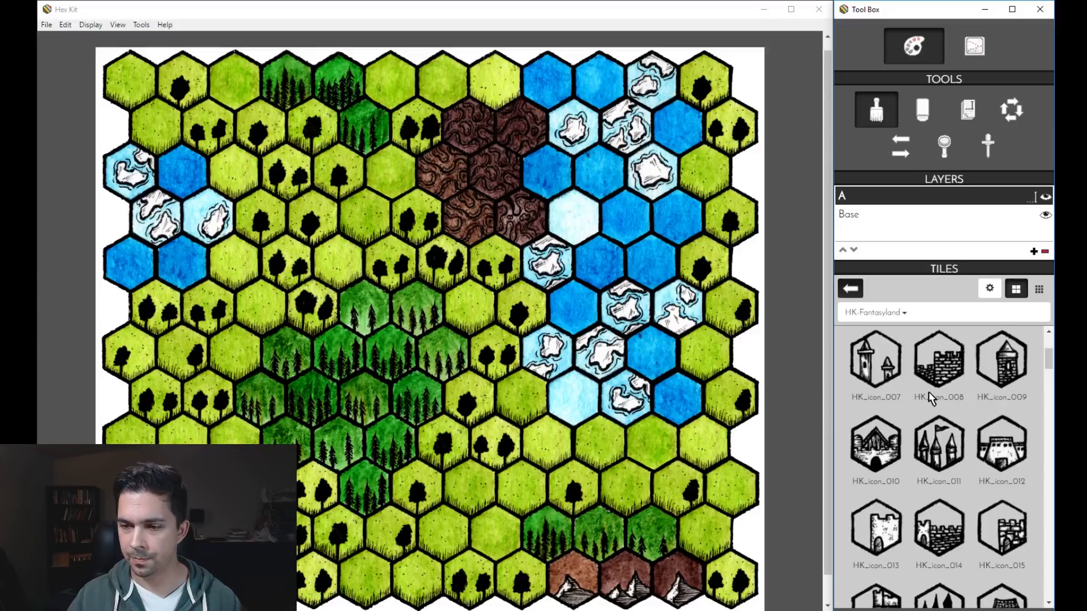
left_click(944, 373)
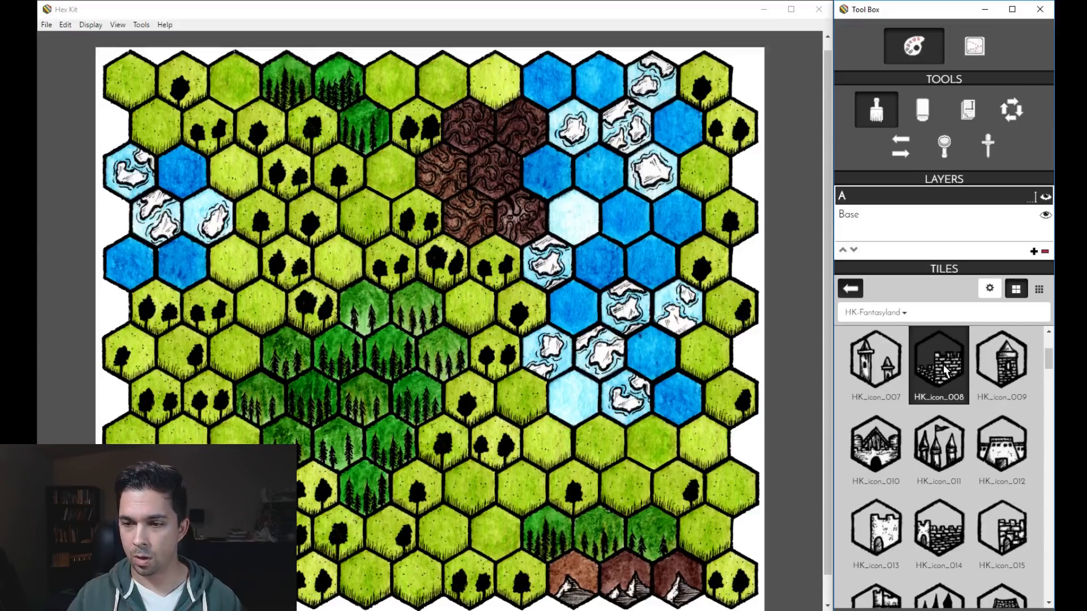
left_click(1006, 369)
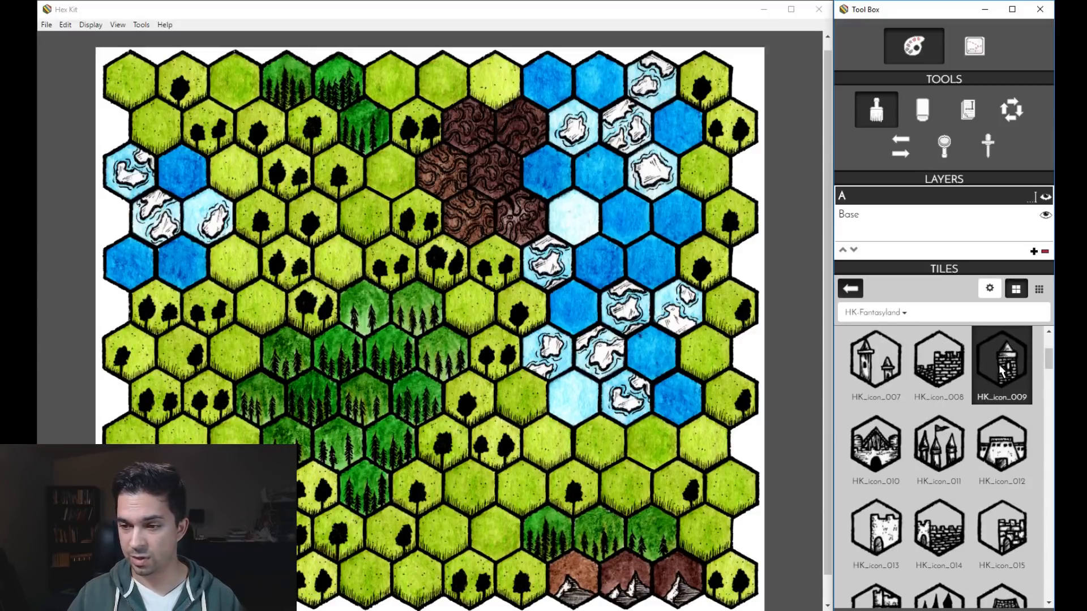
left_click(952, 458)
scroll(945, 419, "down", 5)
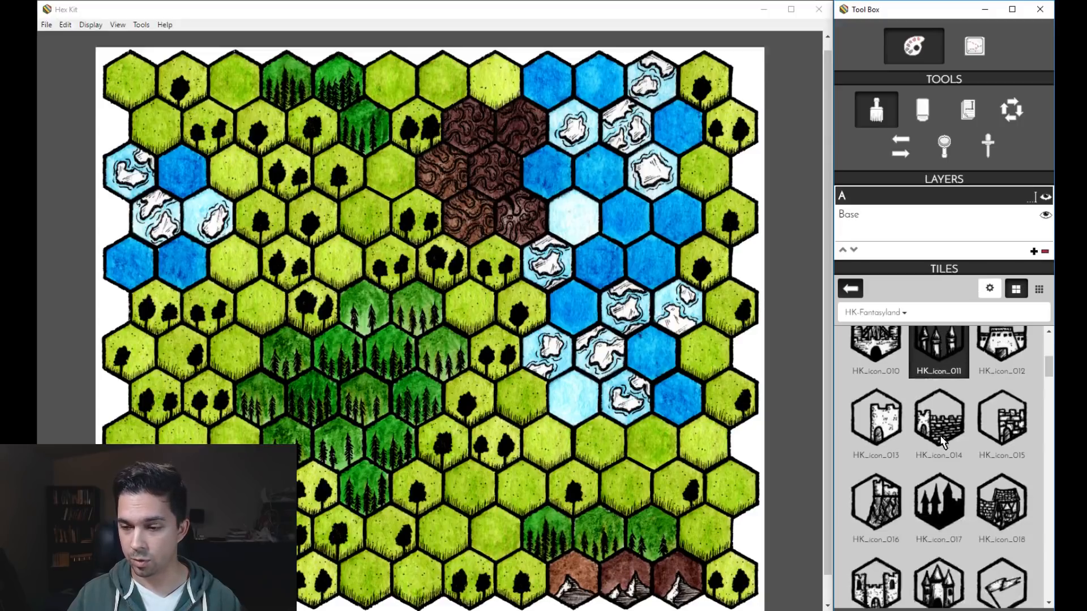
scroll(942, 442, "up", 6)
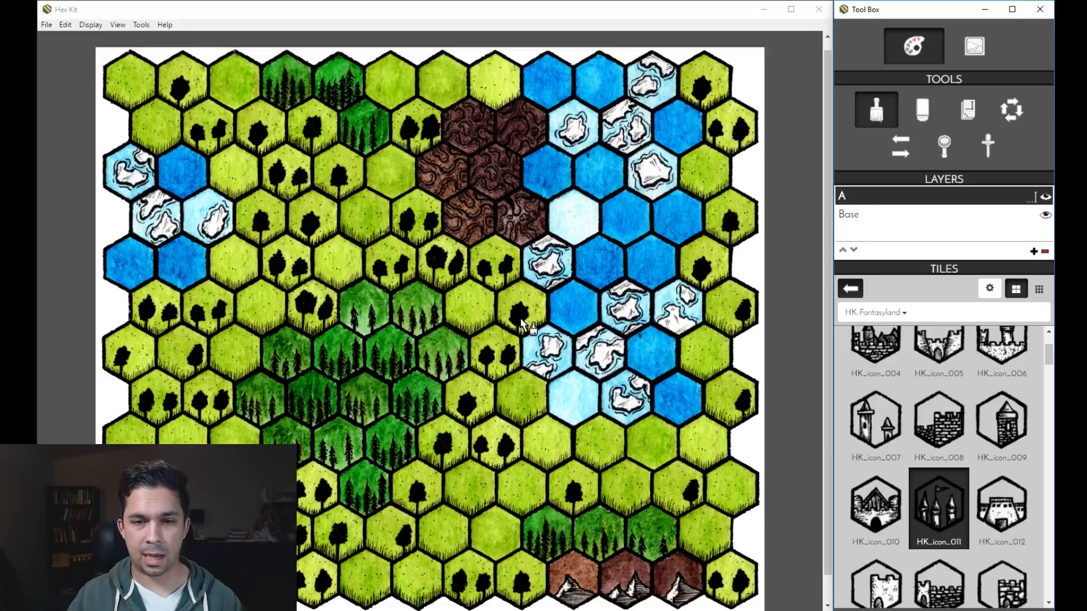
left_click(365, 224)
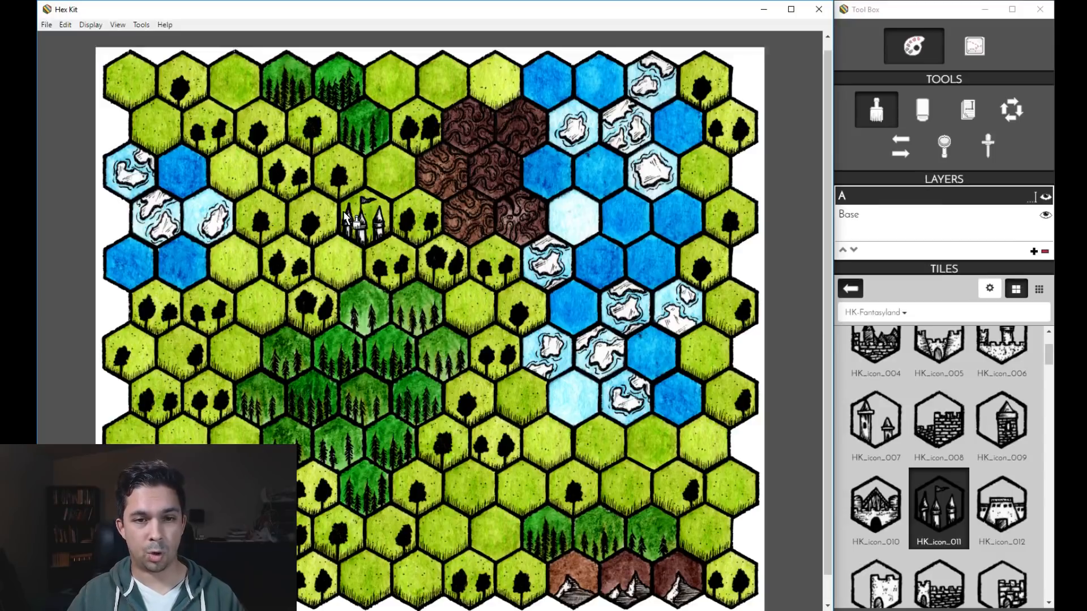
left_click(314, 223)
left_click(396, 273)
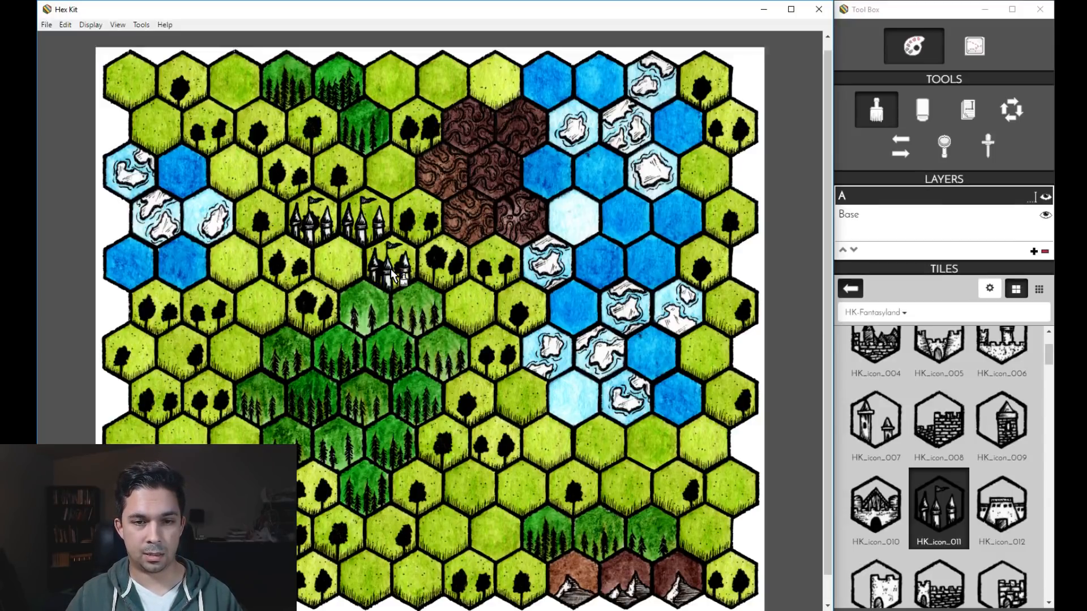
left_click(428, 316)
left_click(449, 360)
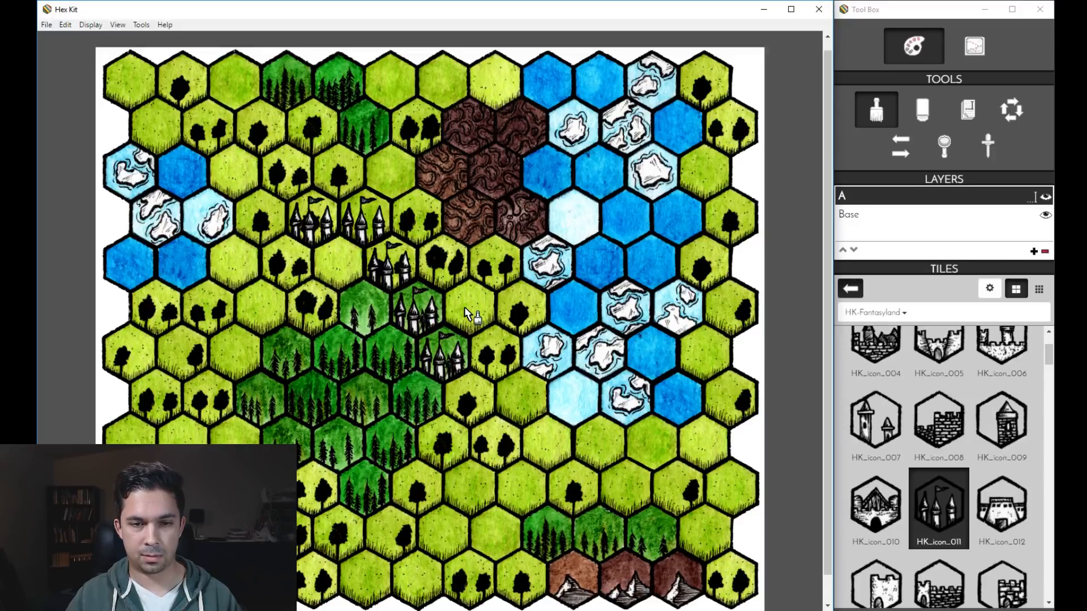
Undo the recent castle placements until only the castle on the grassland north of the coniferous forest remains.
left_click(434, 253)
key("ctrl+z")
key("ctrl+z")
key("ctrl+z")
key("ctrl+z")
key("ctrl+z")
key("ctrl+z")
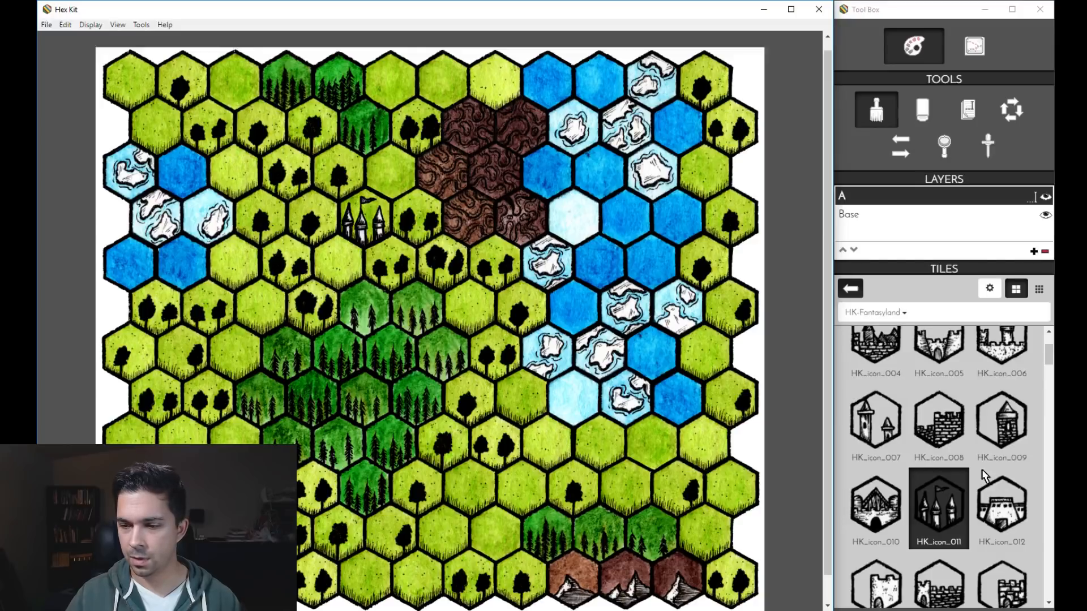
Look through the remaining HK - Icons tiles, and place HK_river_008 from HK - River on the grassland hex just south of the large lake.
scroll(985, 481, "down", 4)
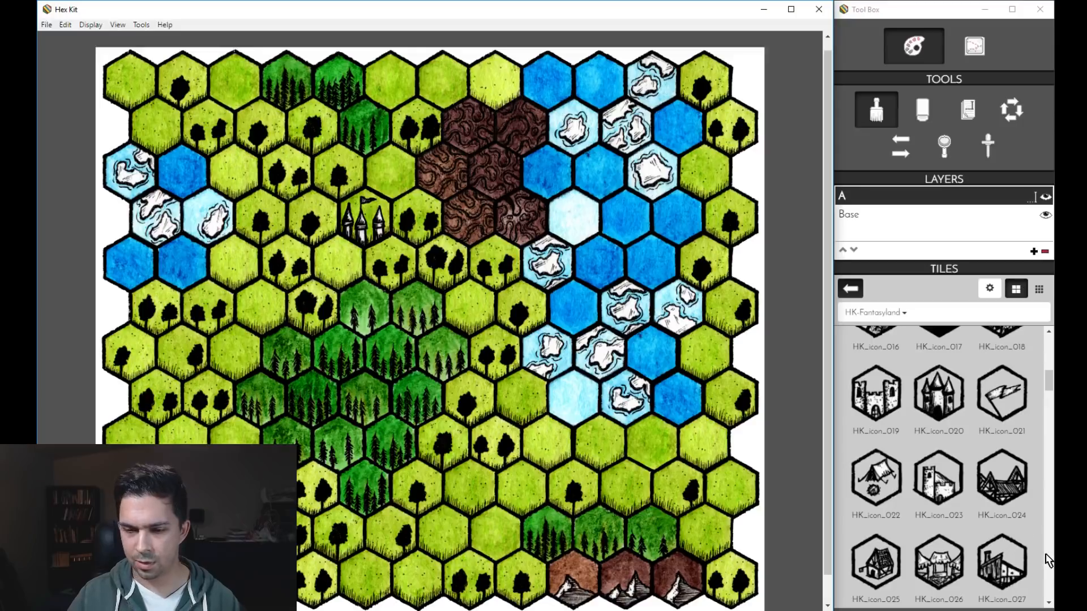
scroll(1001, 552, "down", 3)
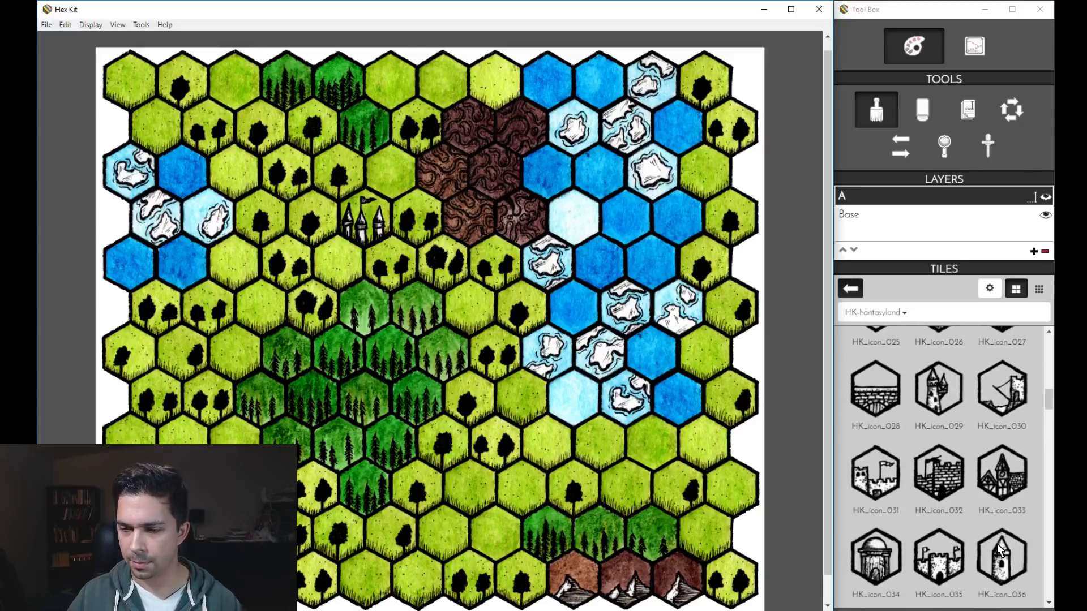
scroll(1000, 549, "down", 4)
left_click(850, 290)
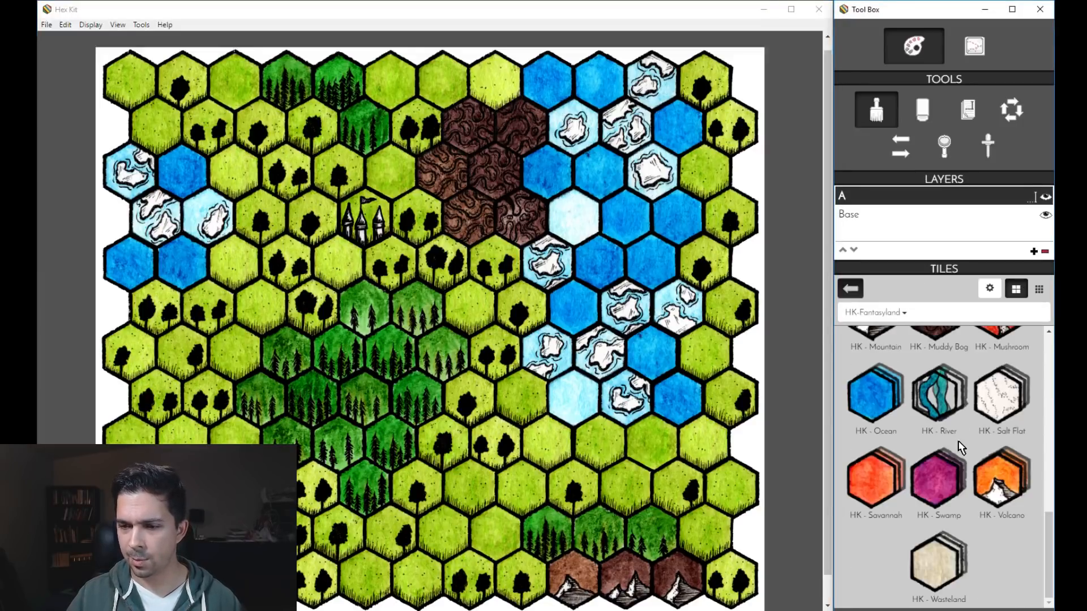
left_click(944, 399)
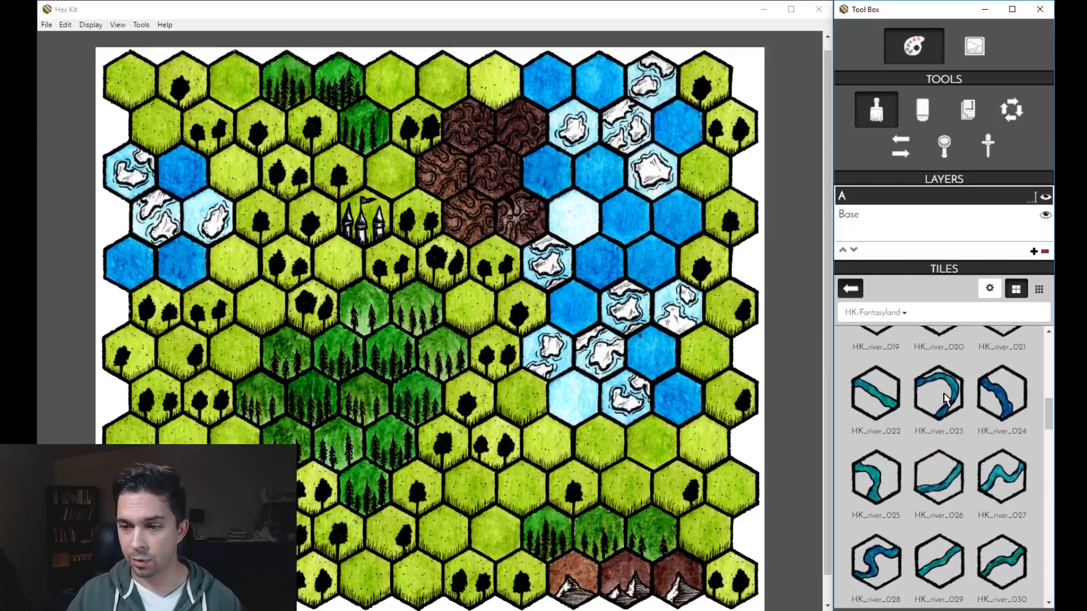
scroll(950, 425, "down", 3)
scroll(954, 436, "up", 2)
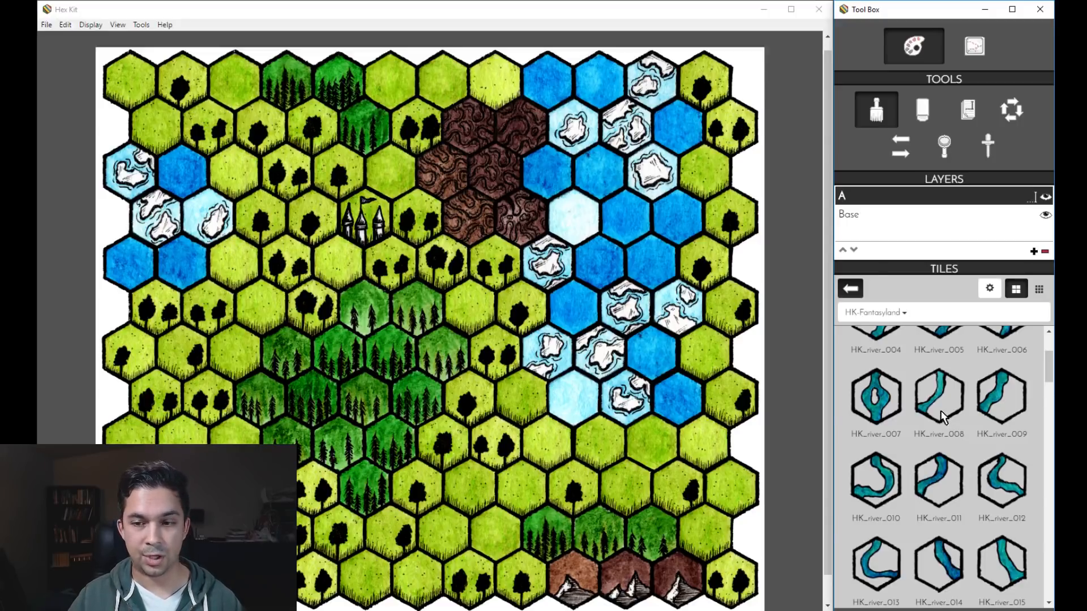
left_click(940, 409)
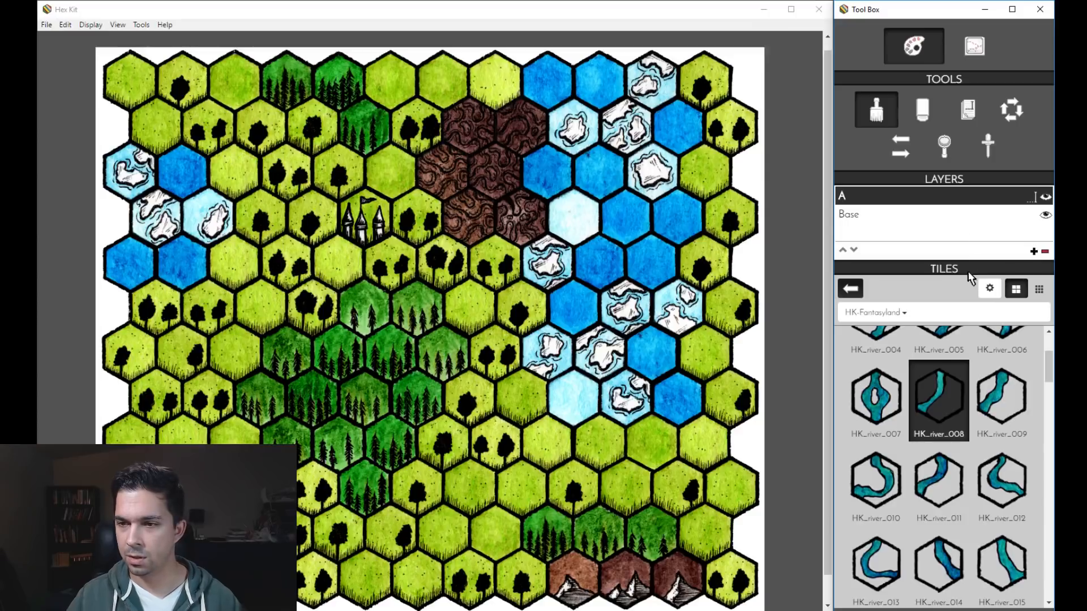
left_click(650, 450)
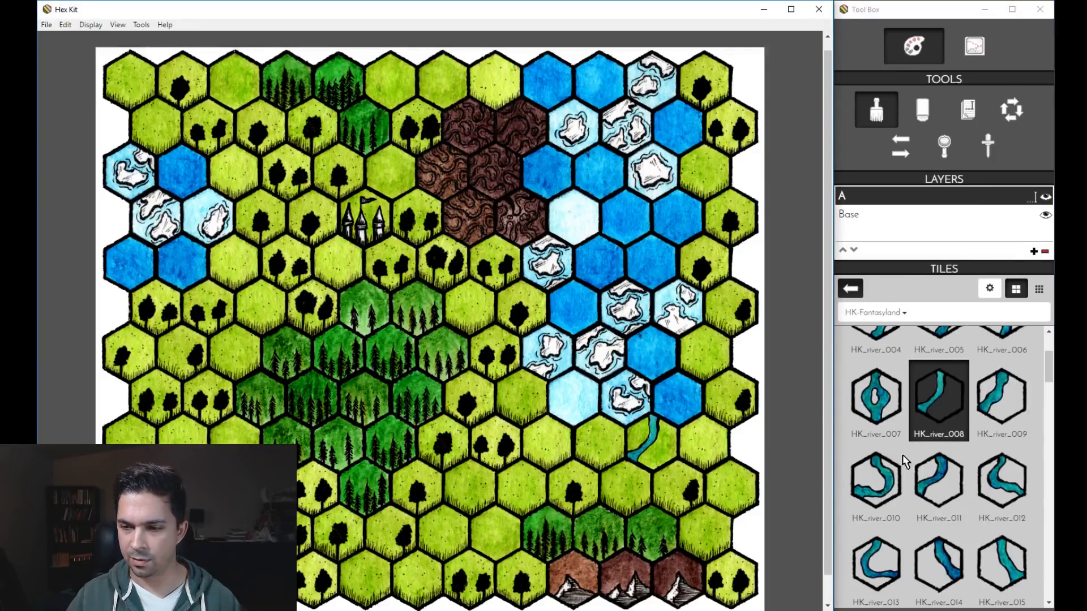
Extend the river south with HK_river_012, HK_river_011 and HK_river_014, reorienting the last piece on the mountain hex toward the southwest.
left_click(1001, 482)
left_click(628, 493)
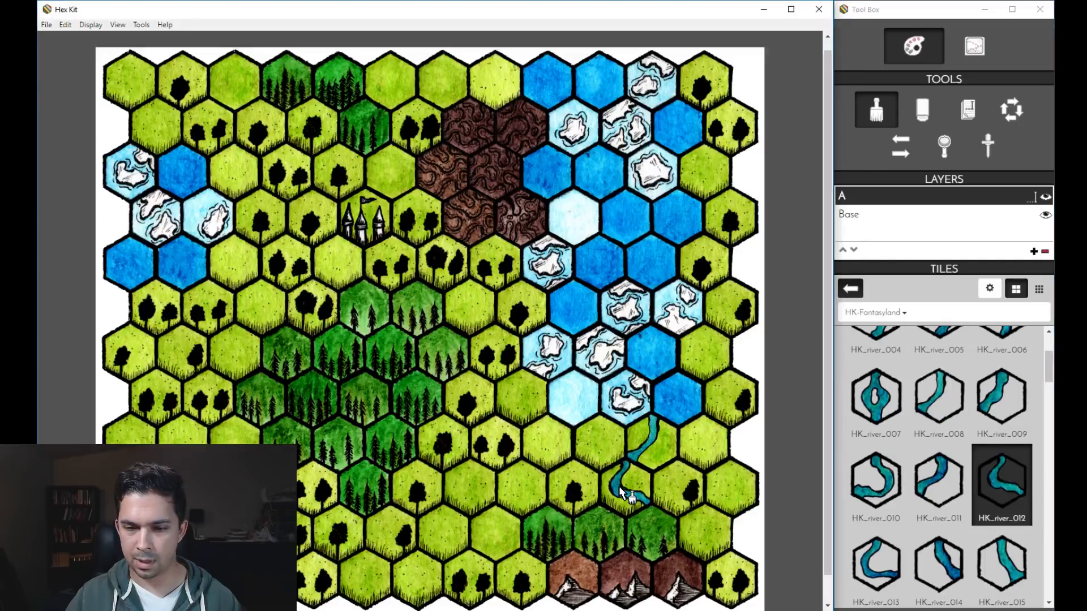
left_click(939, 501)
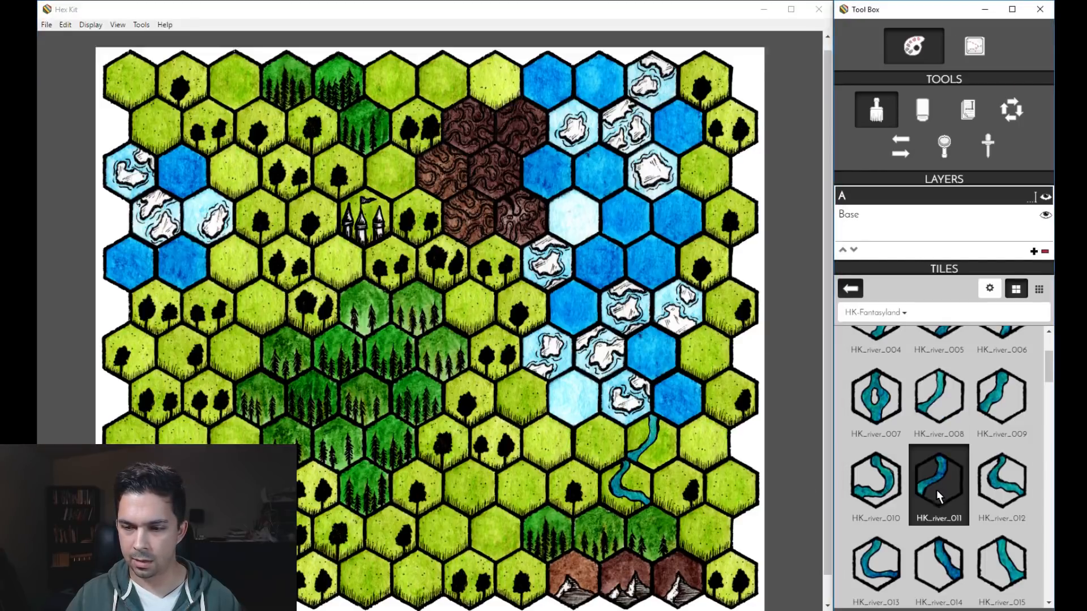
left_click(650, 531)
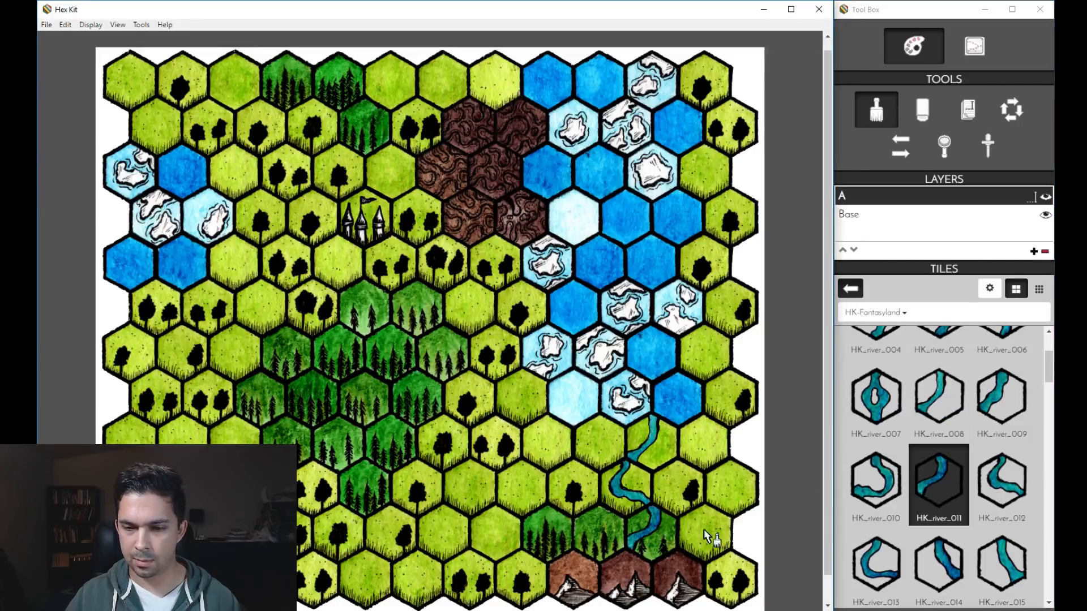
left_click(940, 569)
left_click(623, 578)
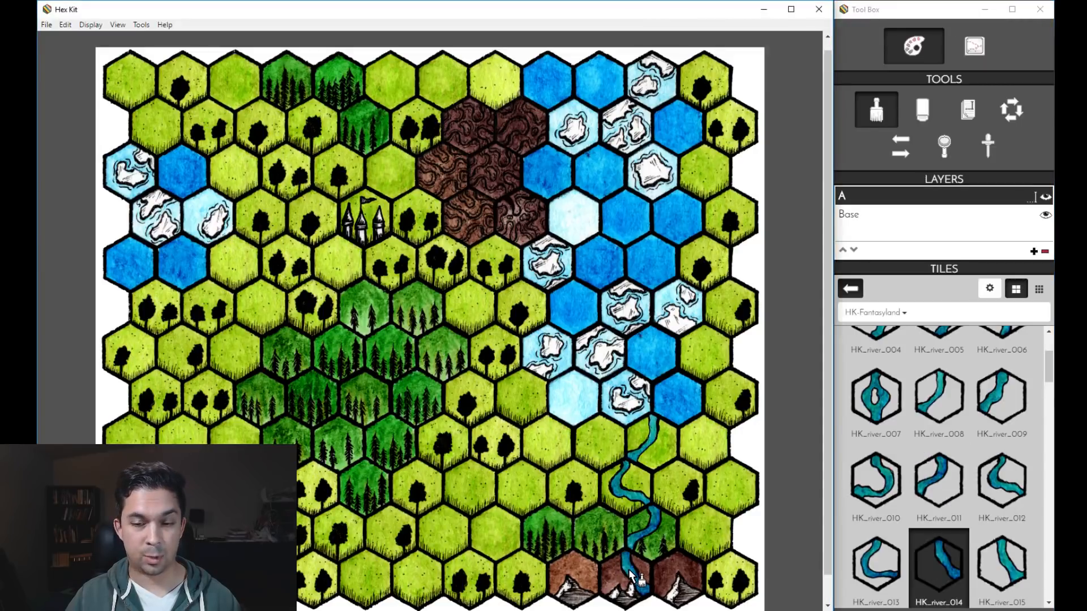
left_click(629, 571)
left_click(629, 570)
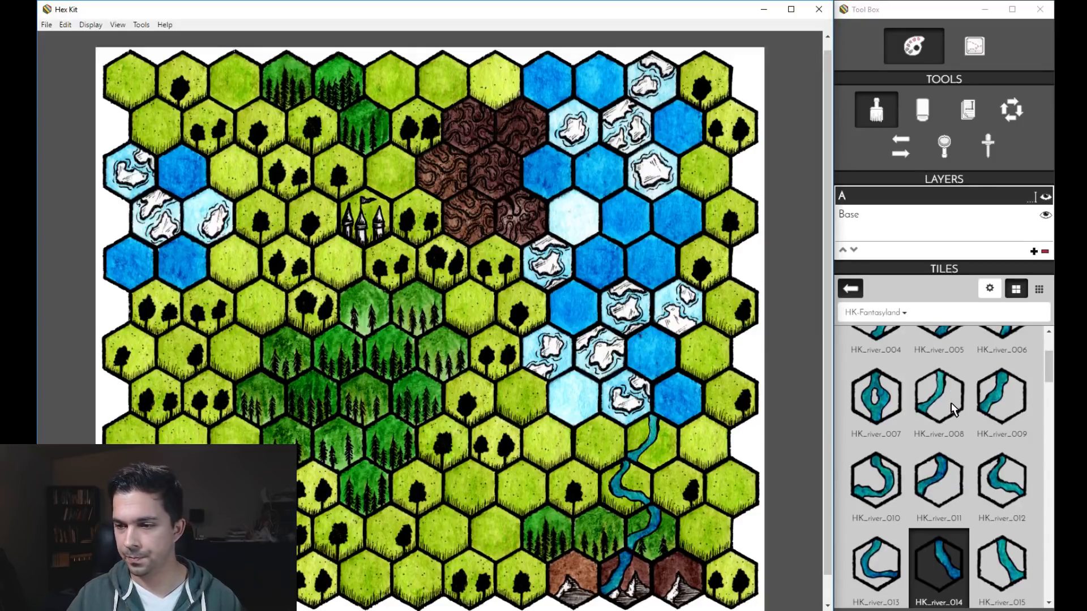
From HK - Road in HK-Fantasyland Utilities, place HK_utility-road_002 on the forest's eastern edge hex and HK_utility-road_009 on the adjoining southeast hex.
scroll(950, 396, "up", 2)
left_click(904, 314)
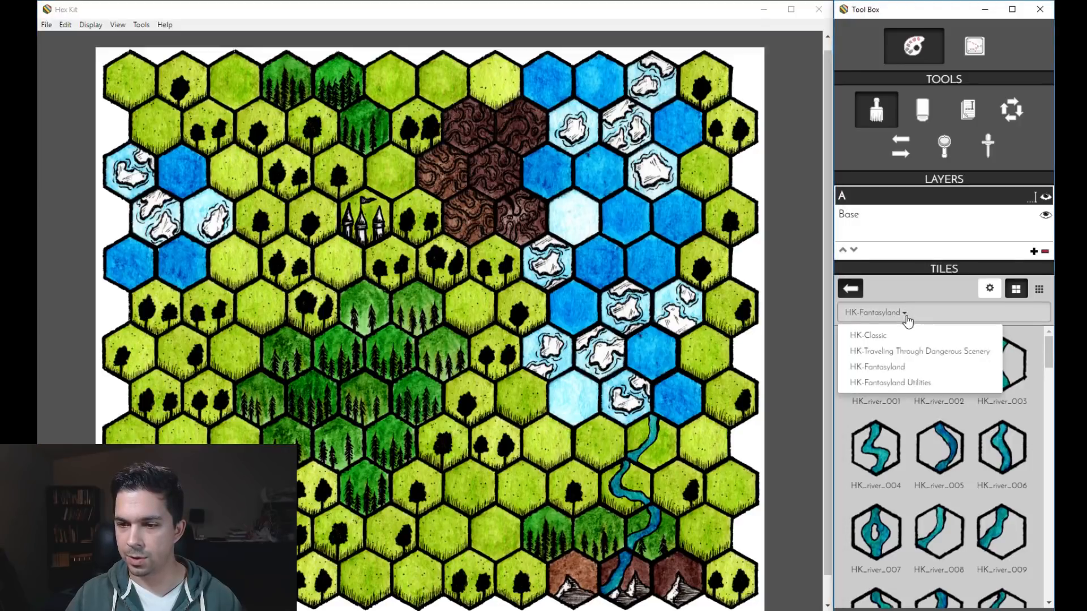
left_click(924, 384)
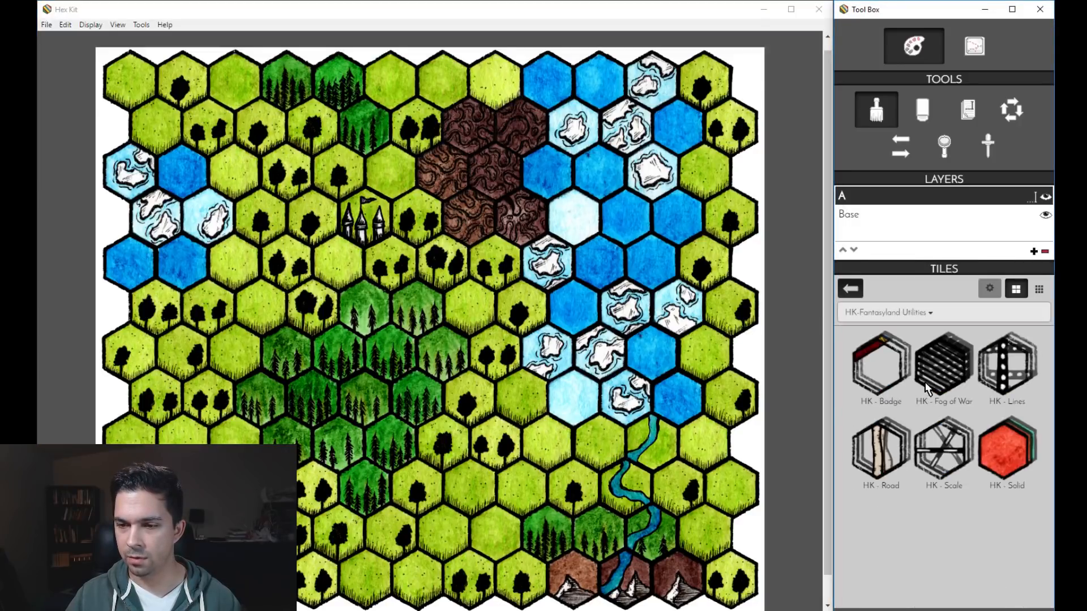
left_click(881, 455)
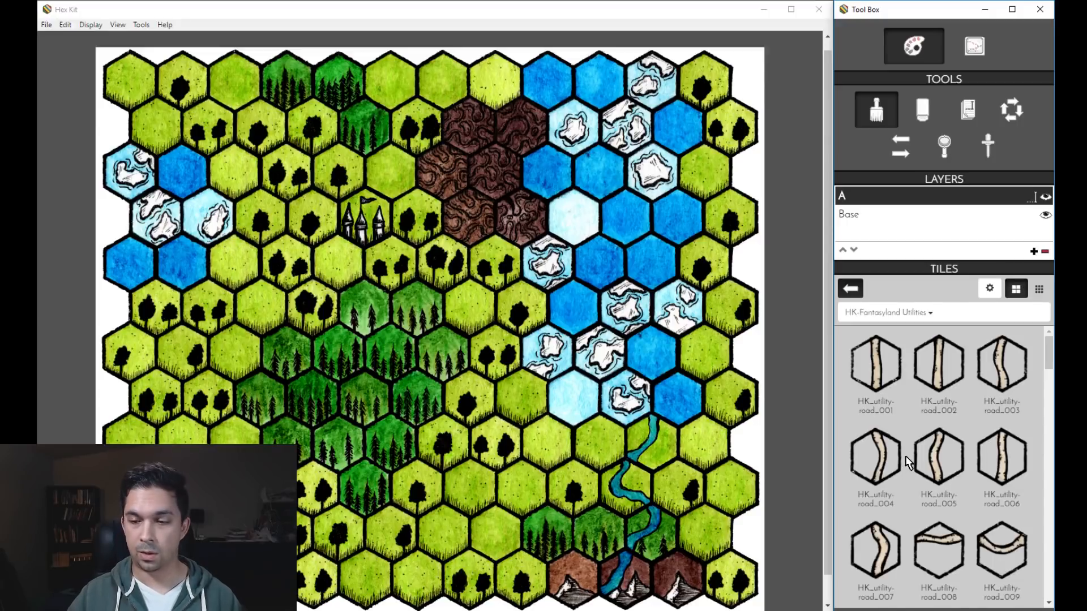
left_click(938, 362)
left_click(448, 355)
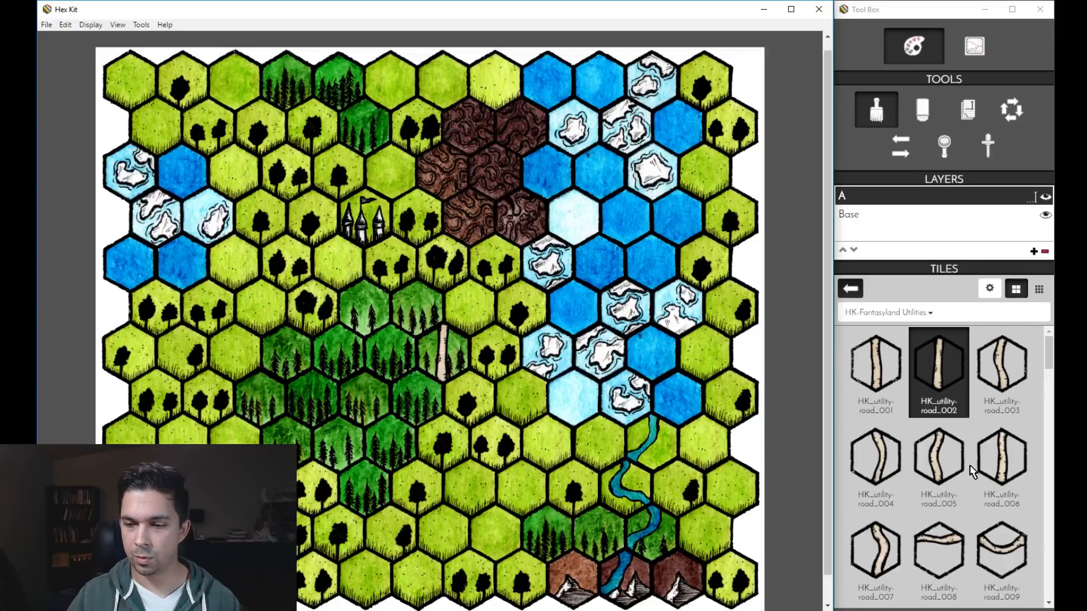
scroll(979, 470, "down", 1)
left_click(1016, 504)
left_click(480, 404)
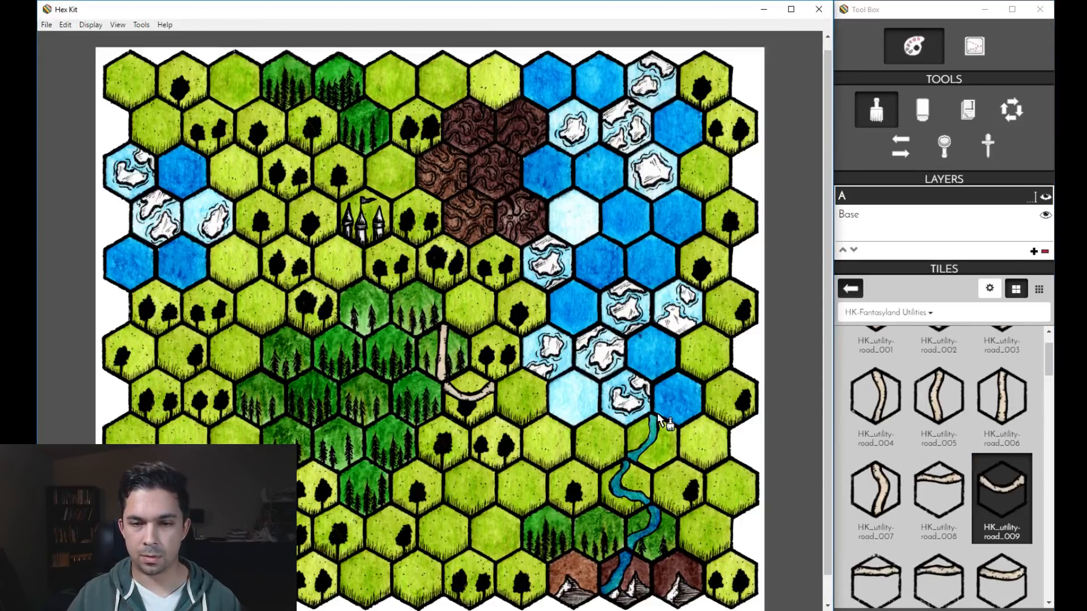
Look through more HK - Road tiles and the other HK-Fantasyland Utilities groups, such as HK - Scale.
scroll(953, 433, "down", 4)
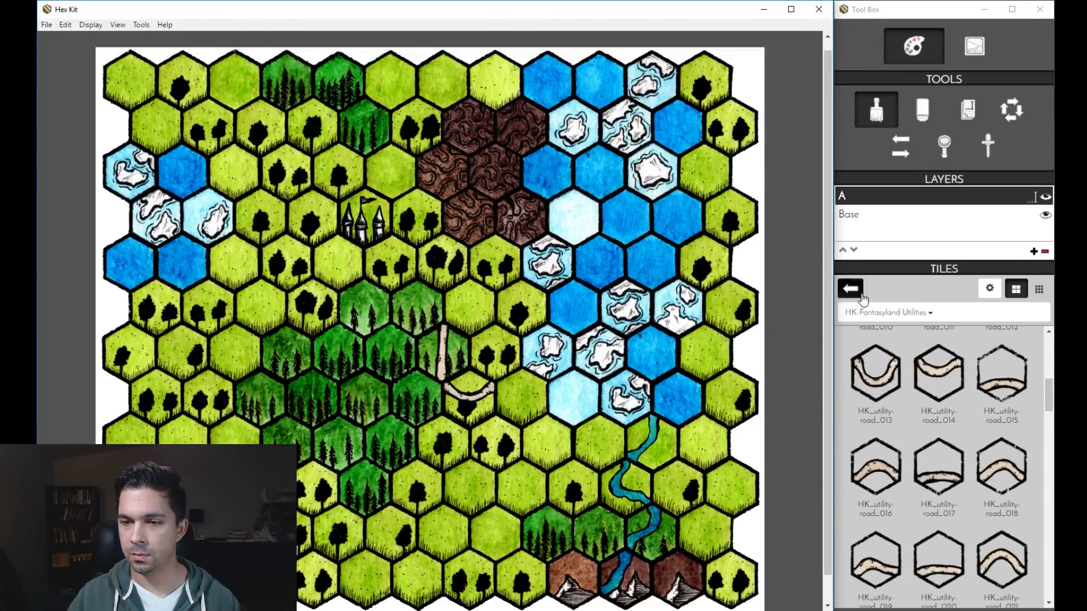
left_click(851, 290)
left_click(963, 436)
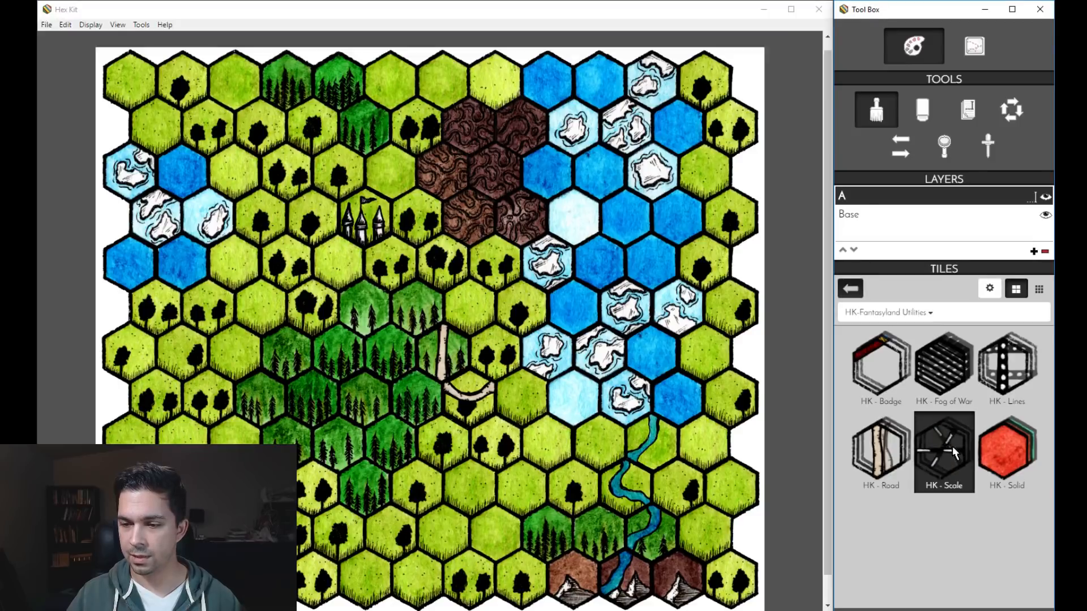
left_click(852, 290)
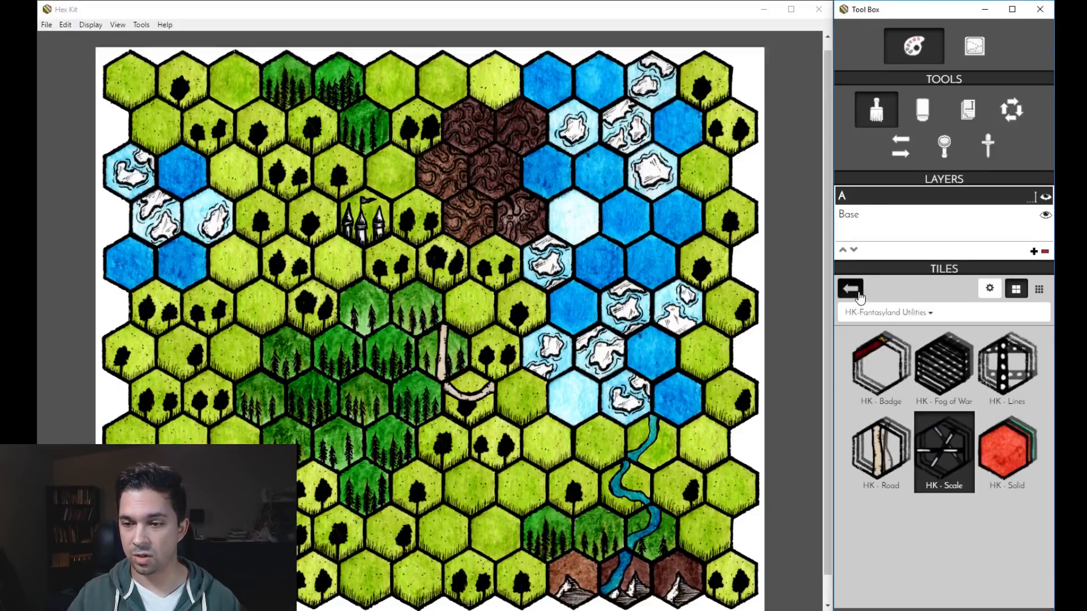
Switch to the HK-Traveling Through Dangerous Scenery tile set and review the Mains and Outskirts groups of HK-City Kit.
left_click(929, 312)
left_click(929, 352)
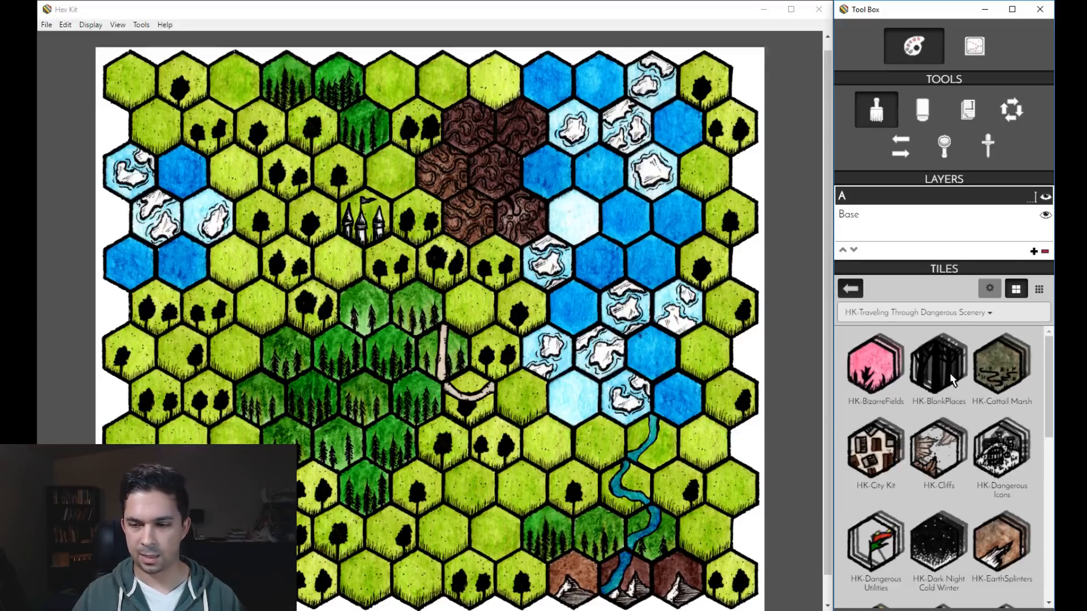
left_click(891, 448)
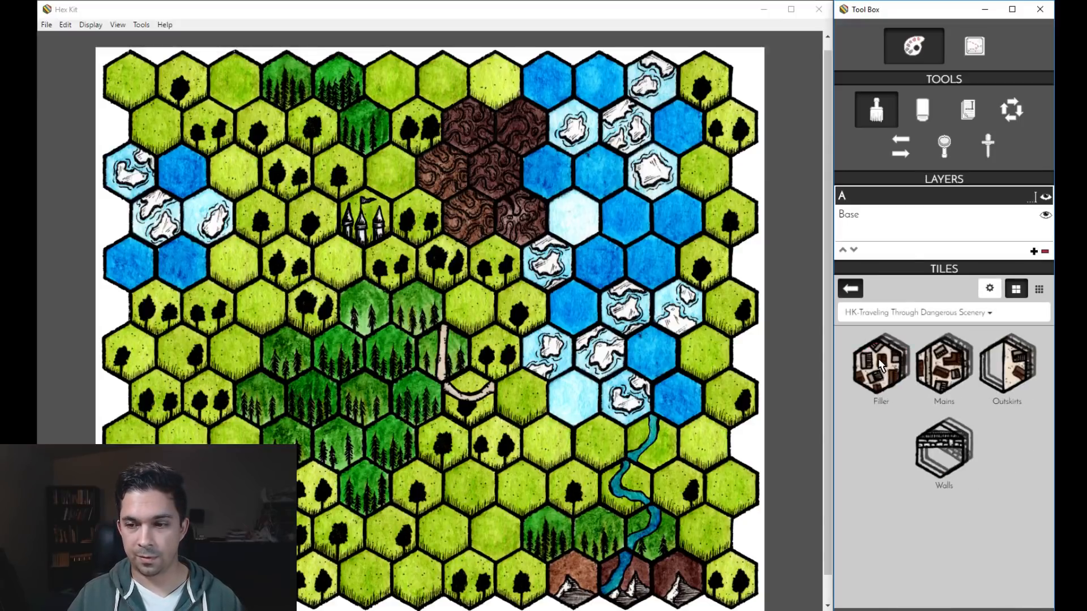
left_click(934, 374)
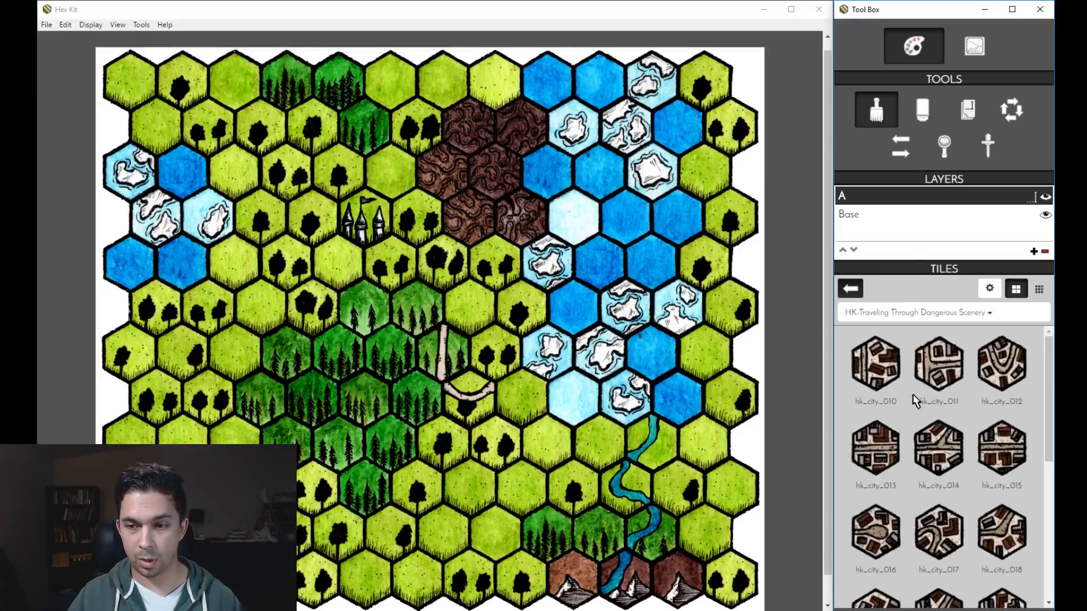
left_click(850, 289)
left_click(1012, 365)
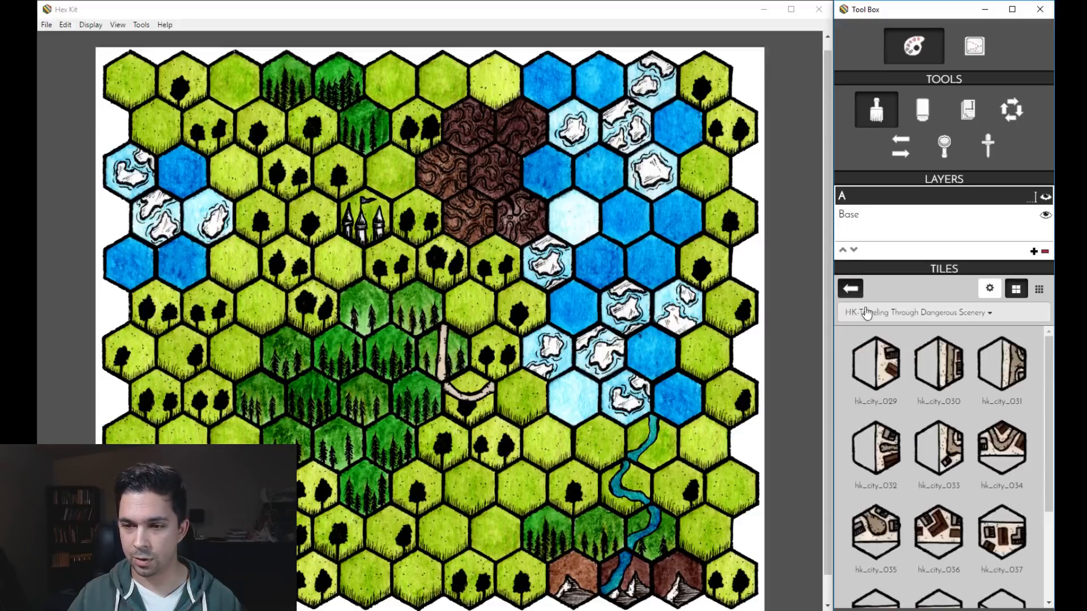
left_click(850, 289)
Paint a five-hex city on the large lake's west shore, using Filler tiles on two hexes and Mains tiles on three adjoining ones.
left_click(875, 372)
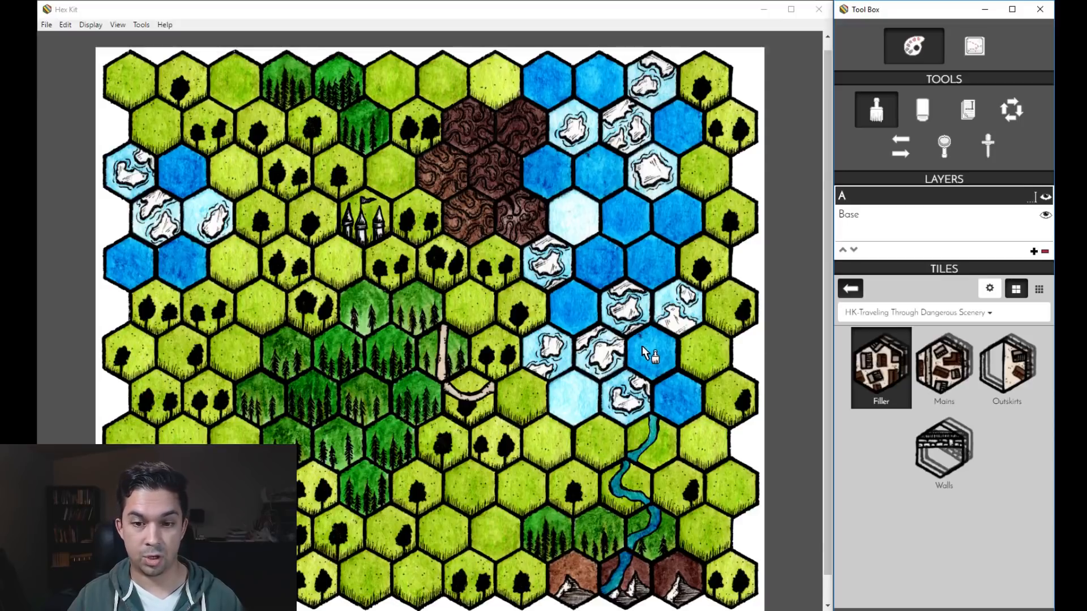
left_click(547, 353)
left_click(573, 308)
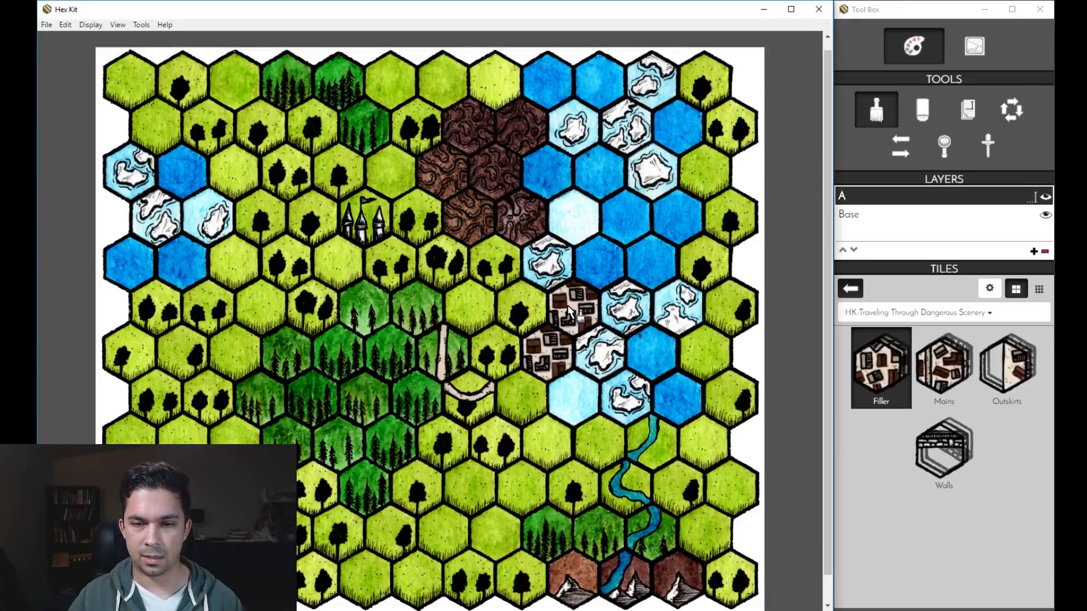
left_click(944, 365)
left_click(528, 313)
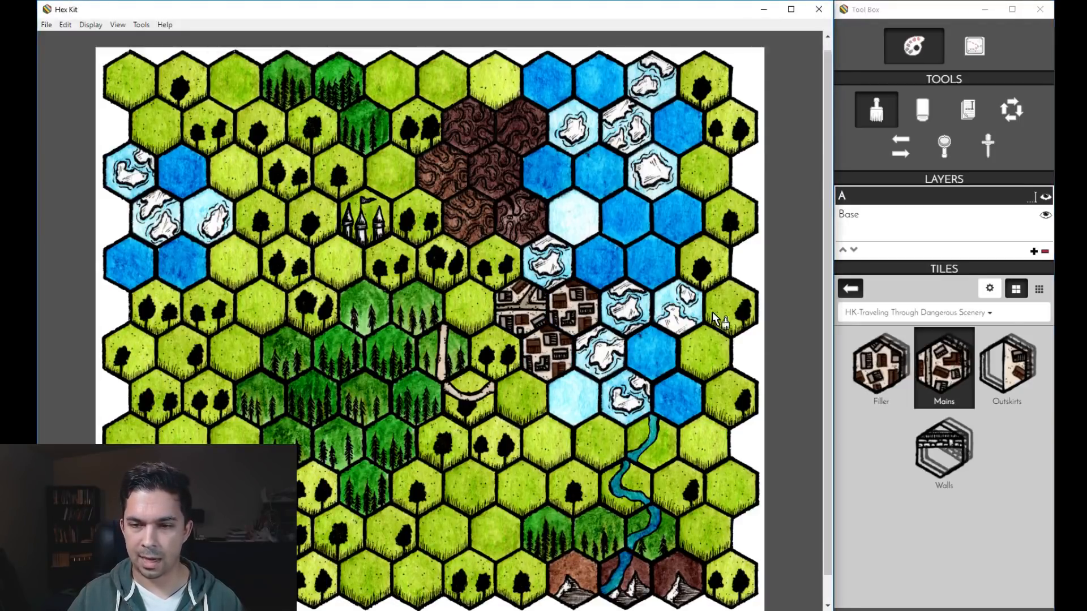
left_click(544, 266)
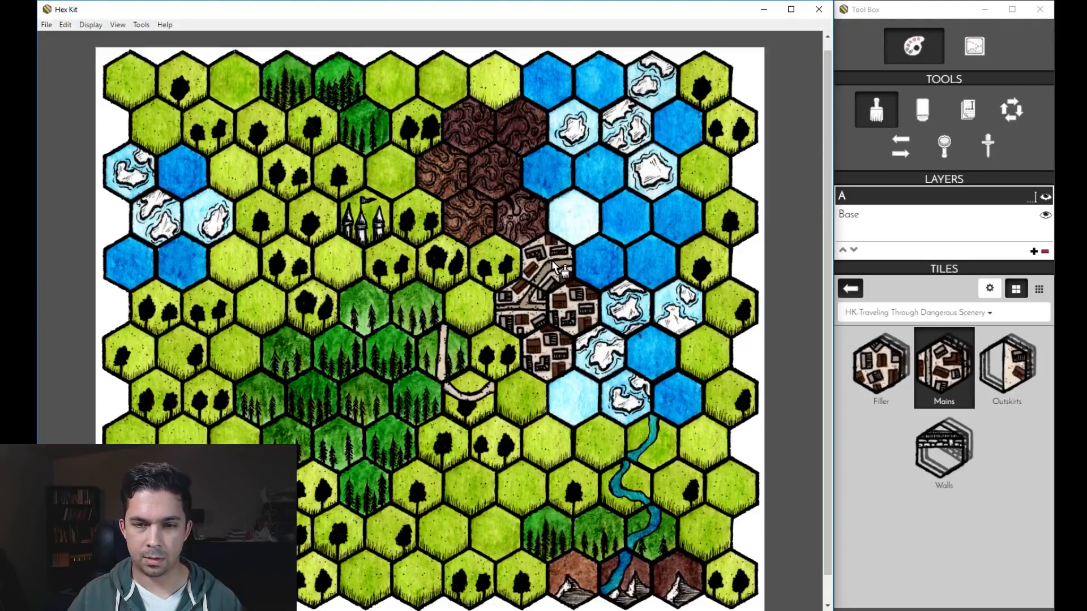
left_click(612, 261)
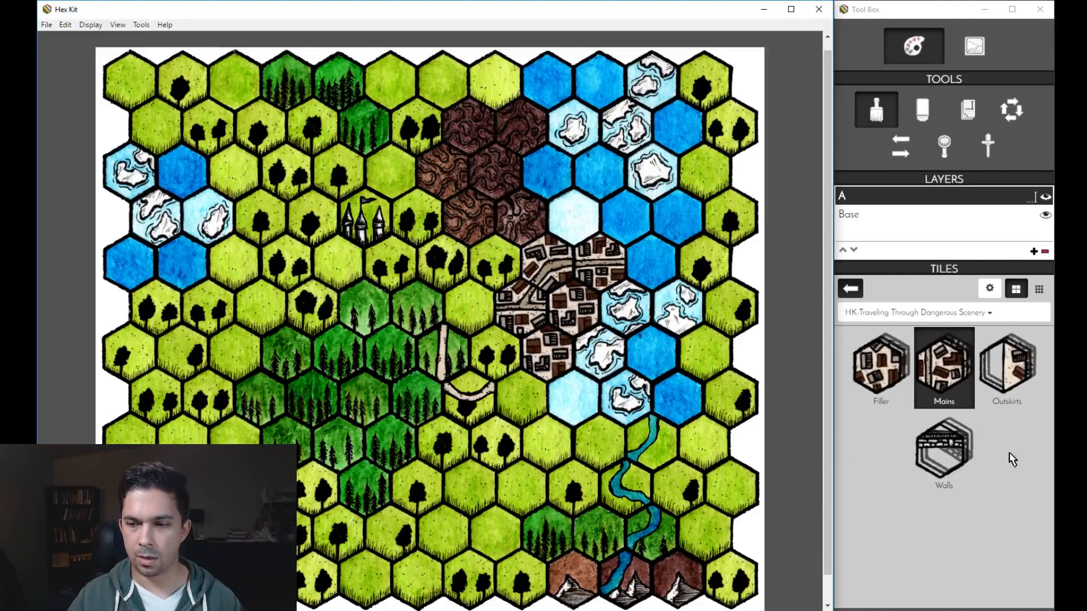
Check the City Kit's Walls group and browse the Places icons in HK-Dangerous Icons, returning to the tile set's group overview.
left_click(953, 450)
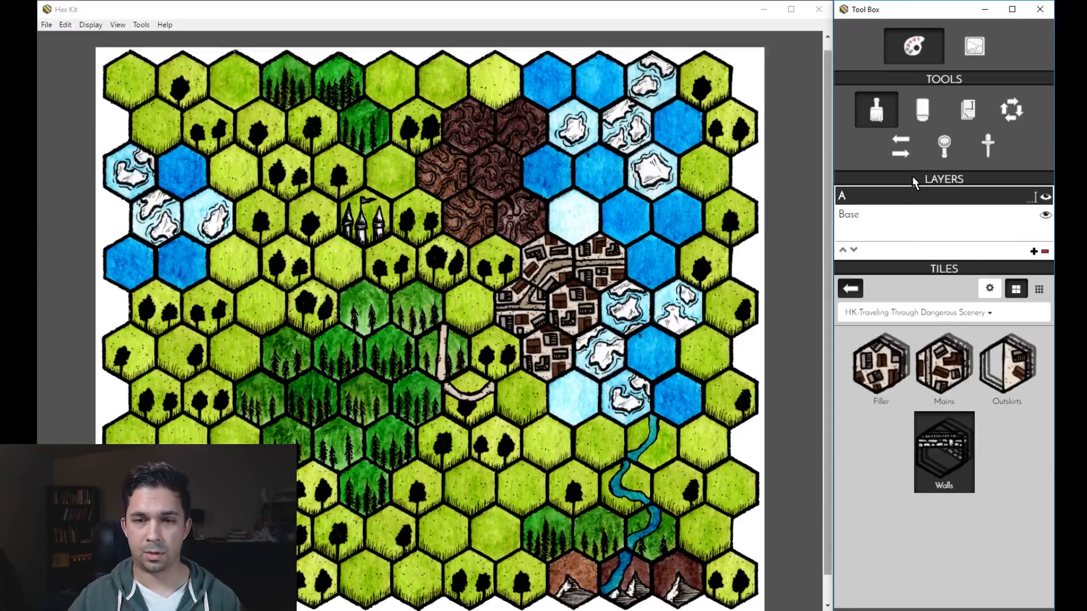
left_click(850, 289)
left_click(992, 463)
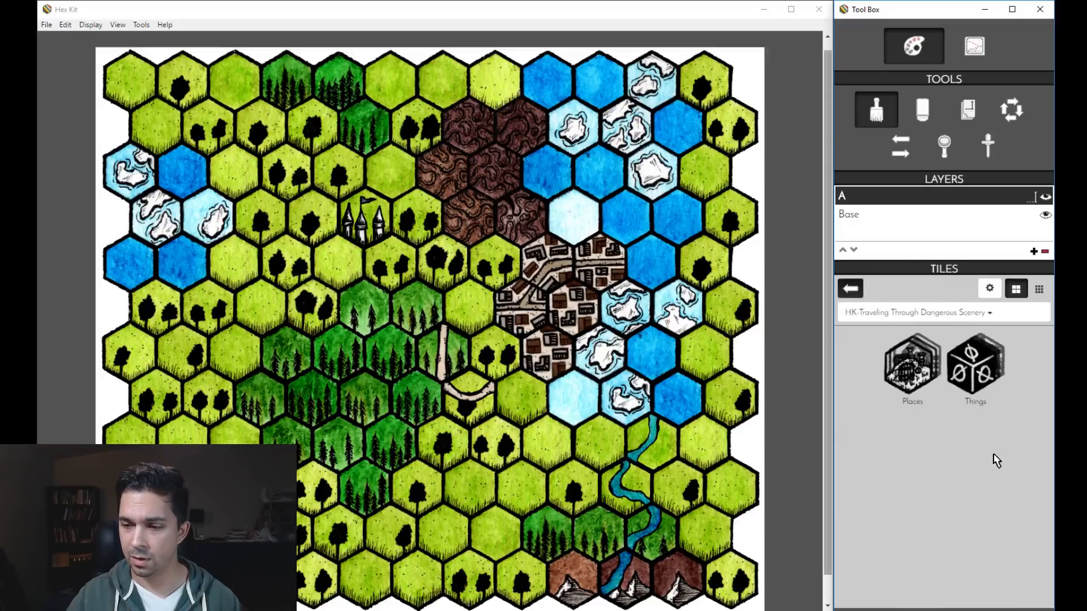
left_click(914, 396)
scroll(917, 404, "down", 15)
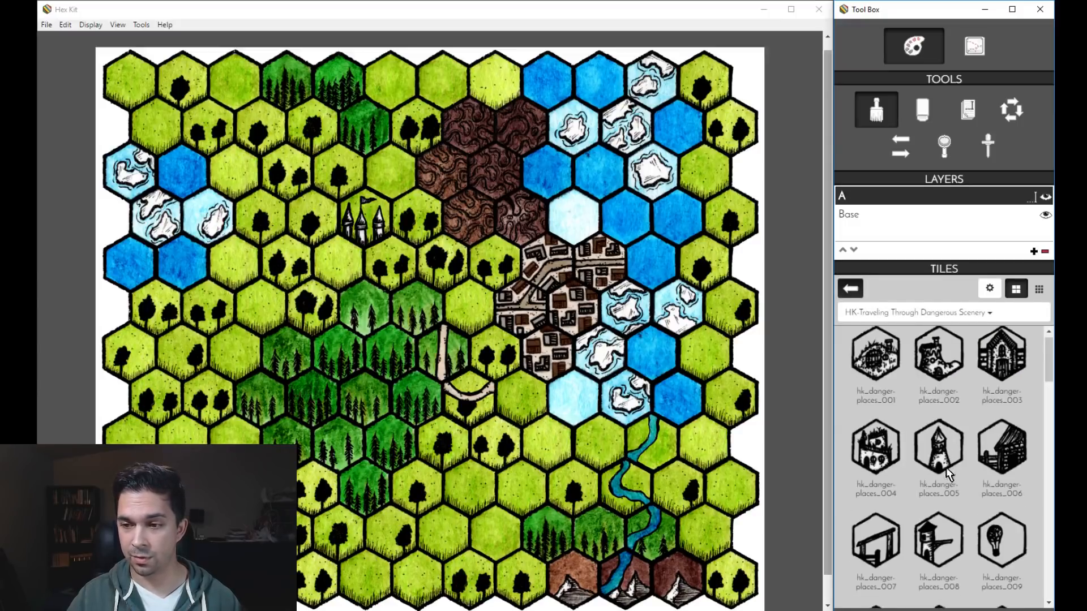
scroll(950, 474, "up", 3)
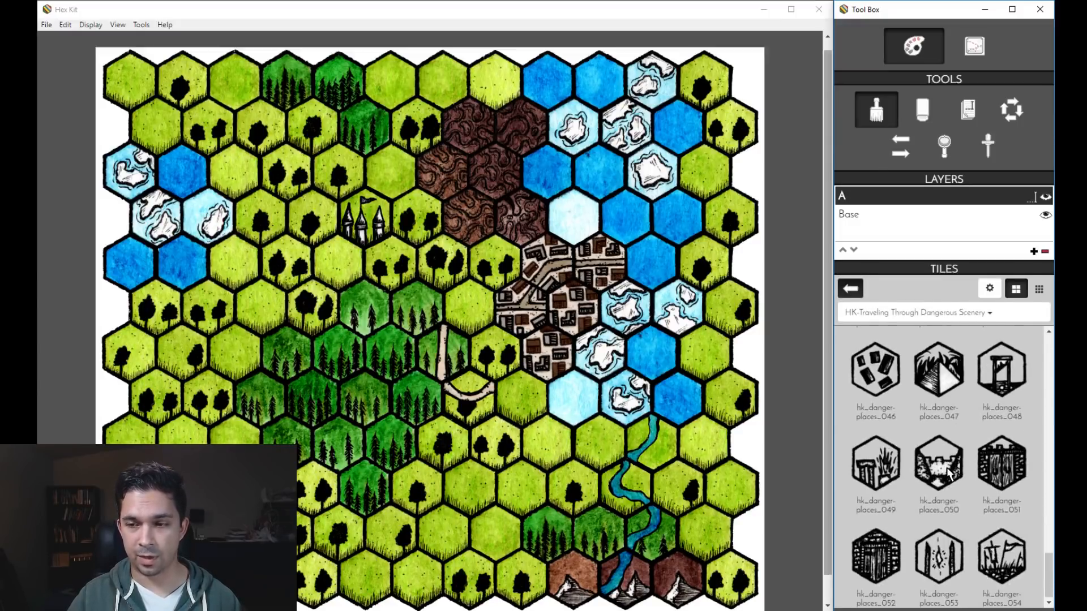
left_click(850, 289)
left_click(850, 289)
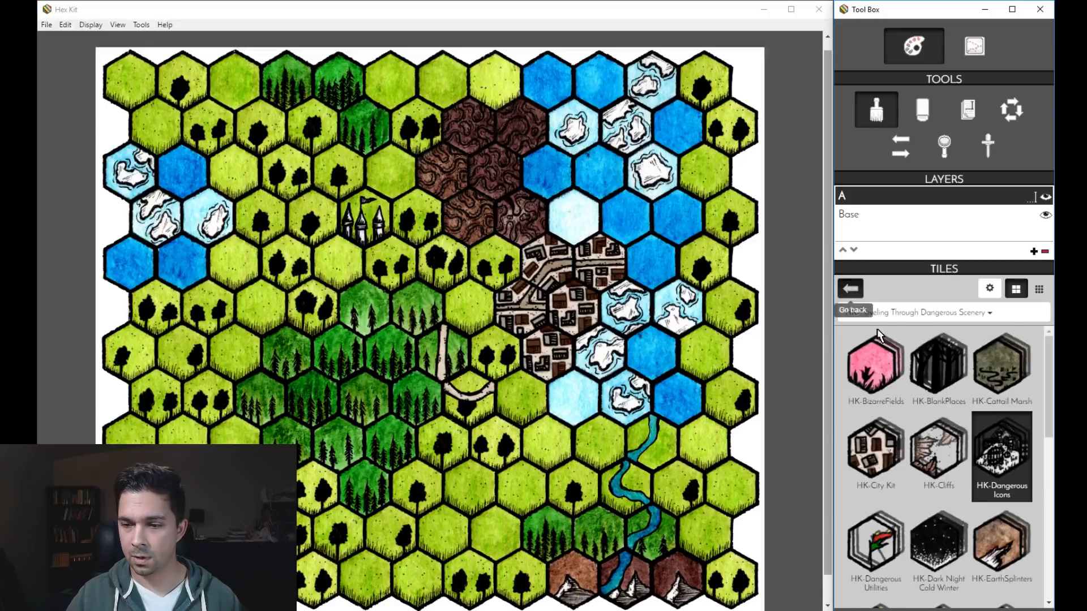
Browse the HK-HauntedWood tiles and look over the remaining groups of the HK-Traveling Through Dangerous Scenery tile set.
scroll(942, 426, "down", 3)
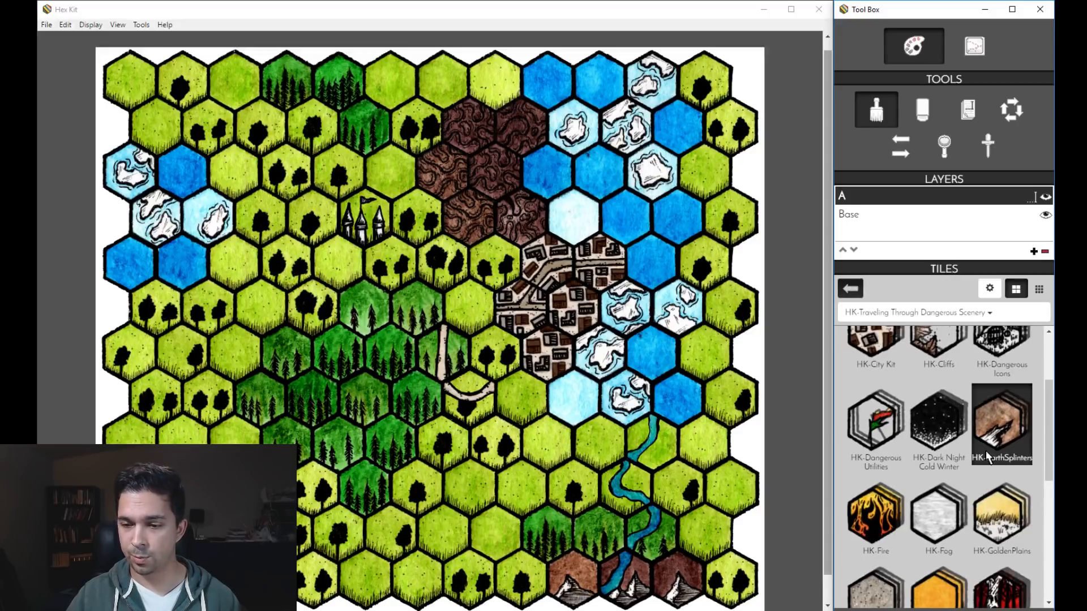
scroll(1002, 435, "down", 3)
left_click(1005, 424)
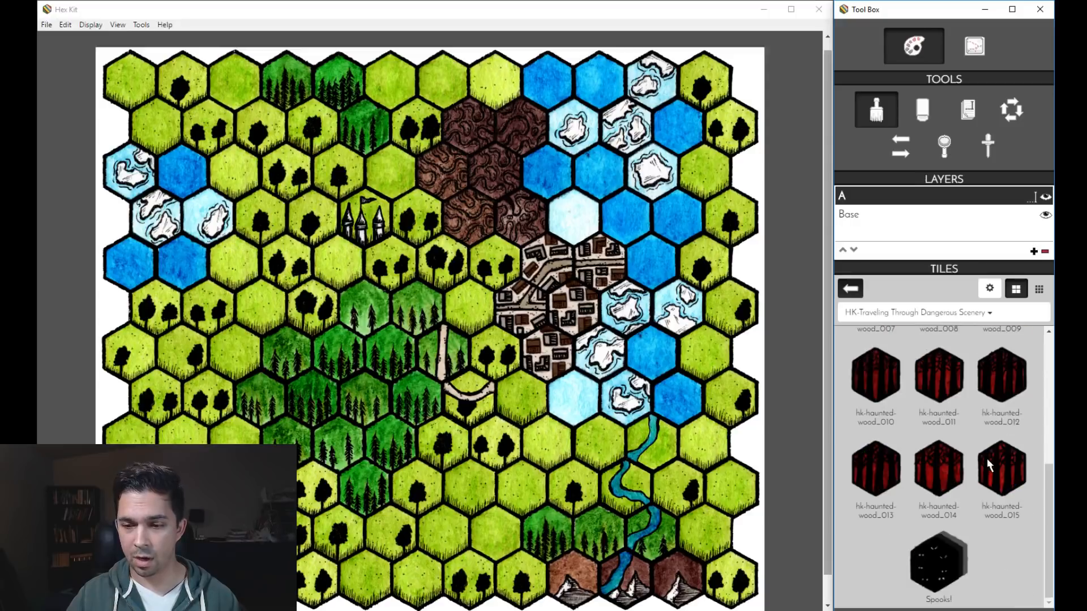
left_click(851, 289)
scroll(922, 447, "down", 3)
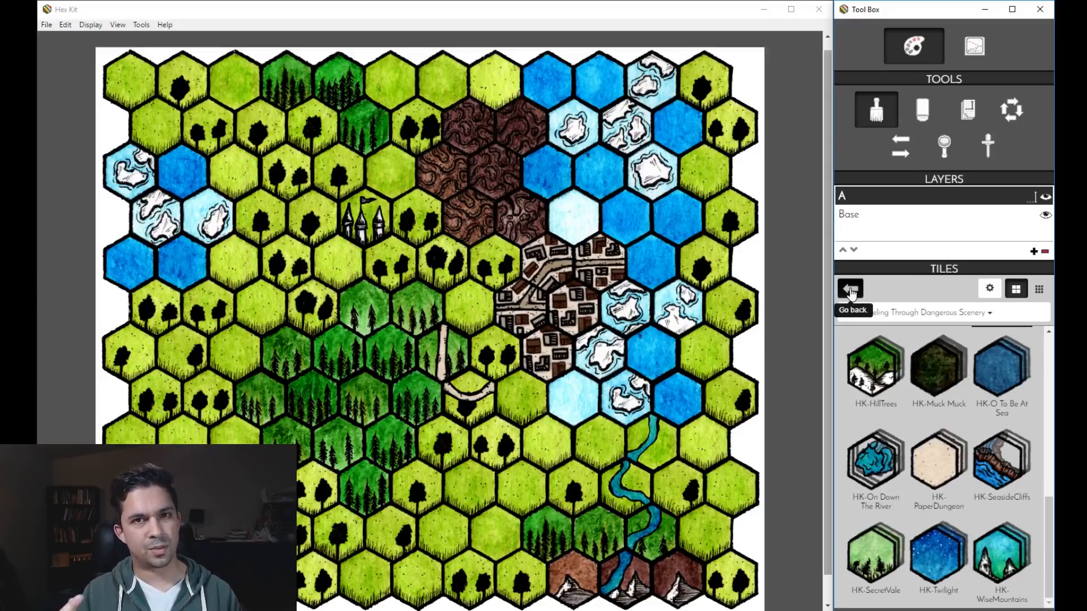
Switch to the HK-Fantasyland tile set, look through its icon tiles, and keep the whole HK - Icons group as the brush.
left_click(904, 317)
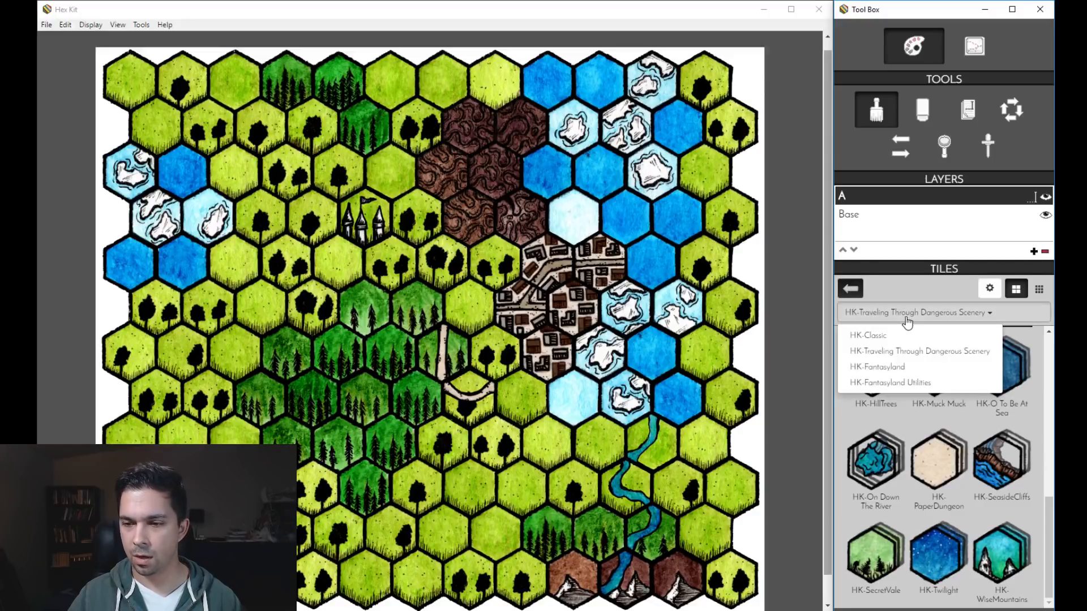
left_click(903, 368)
scroll(951, 417, "down", 3)
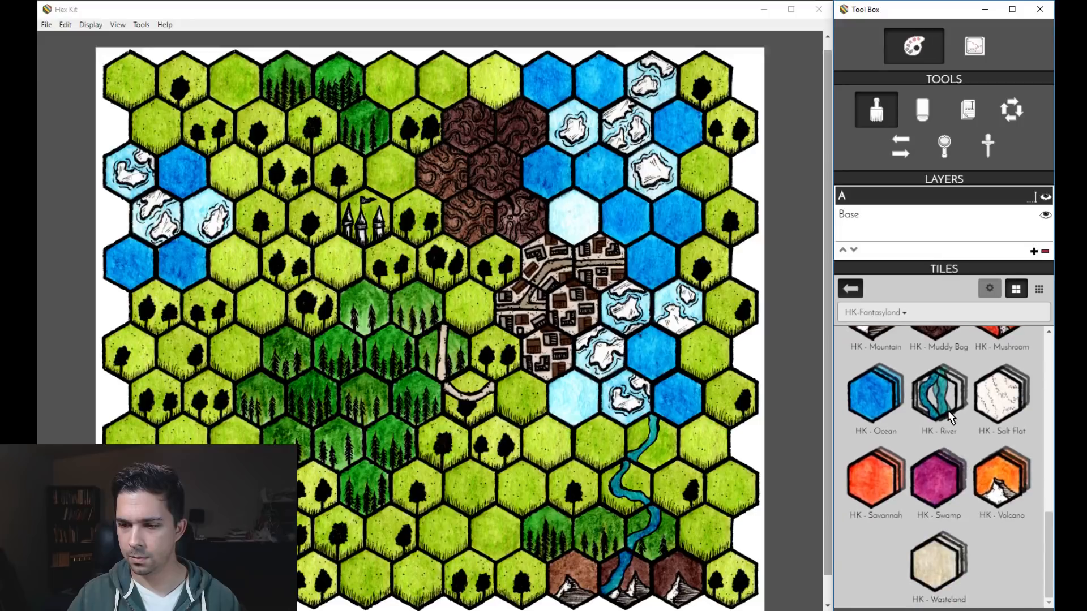
scroll(951, 417, "up", 10)
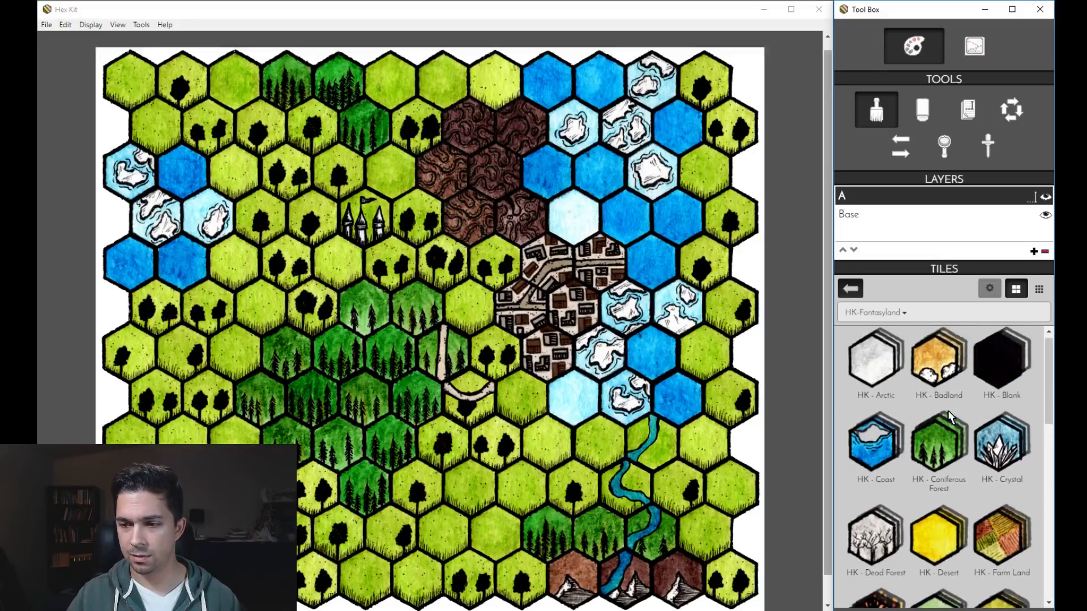
scroll(954, 421, "down", 3)
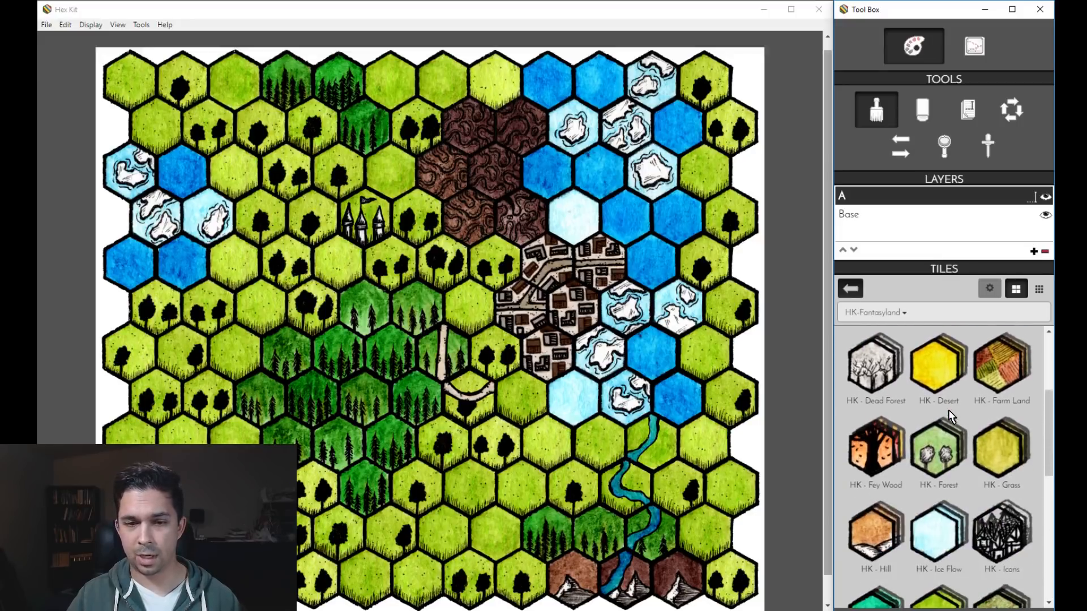
left_click(1008, 532)
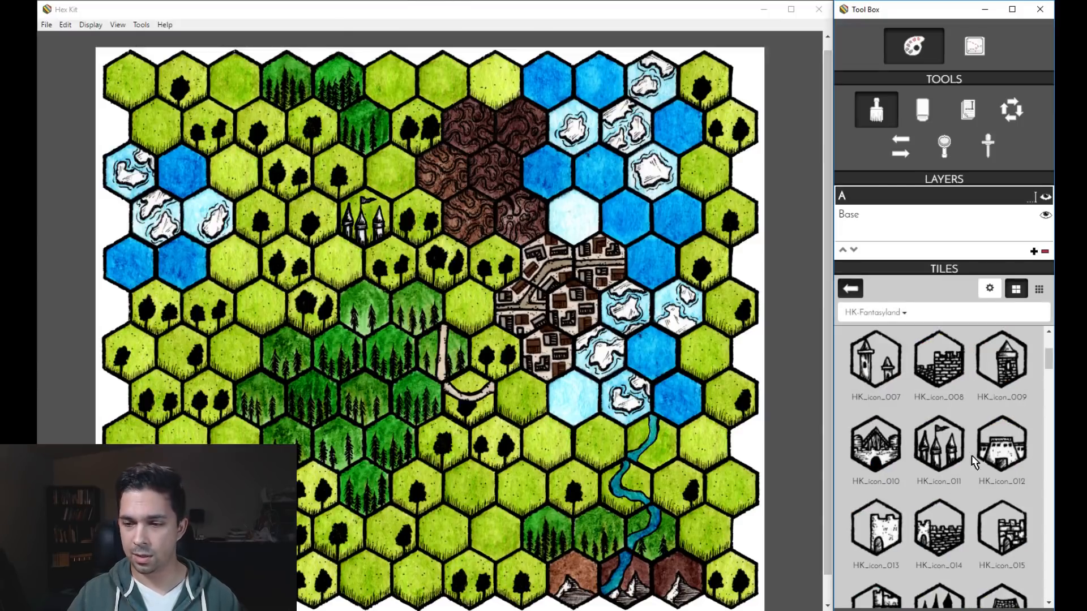
left_click(855, 289)
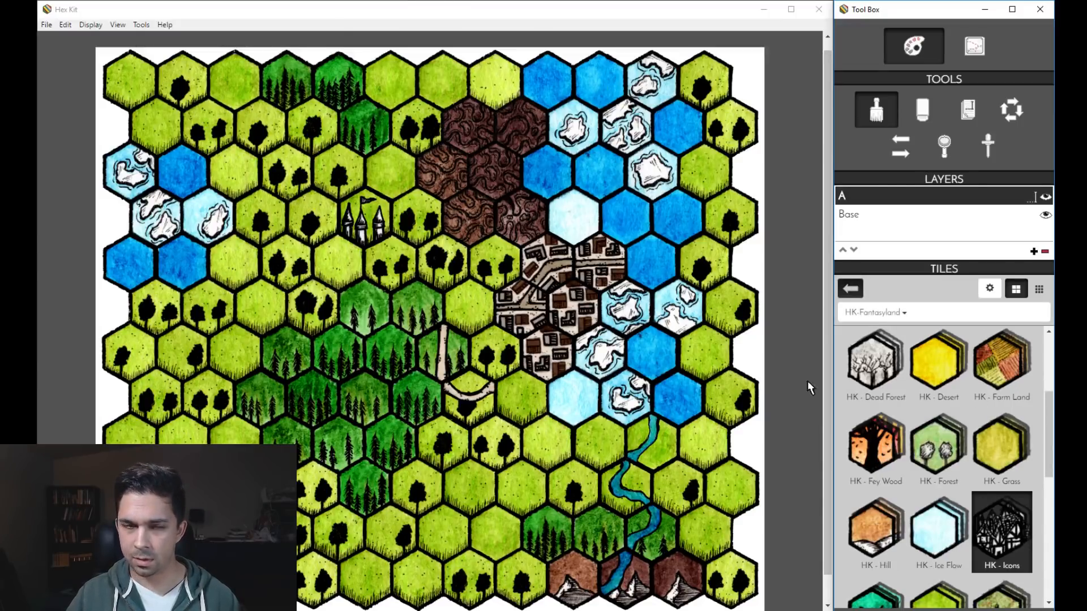
Paint random HK - Icons tiles on about eighteen scattered grassland and forest hexes west of the large lake and river.
left_click(260, 125)
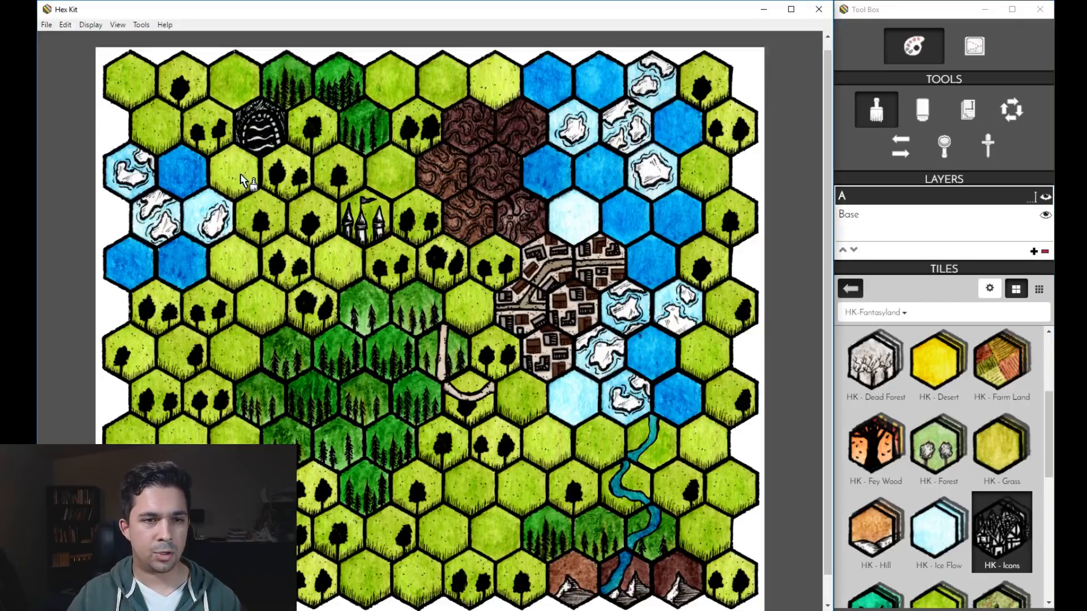
left_click(259, 219)
left_click(224, 275)
left_click(372, 402)
left_click(311, 403)
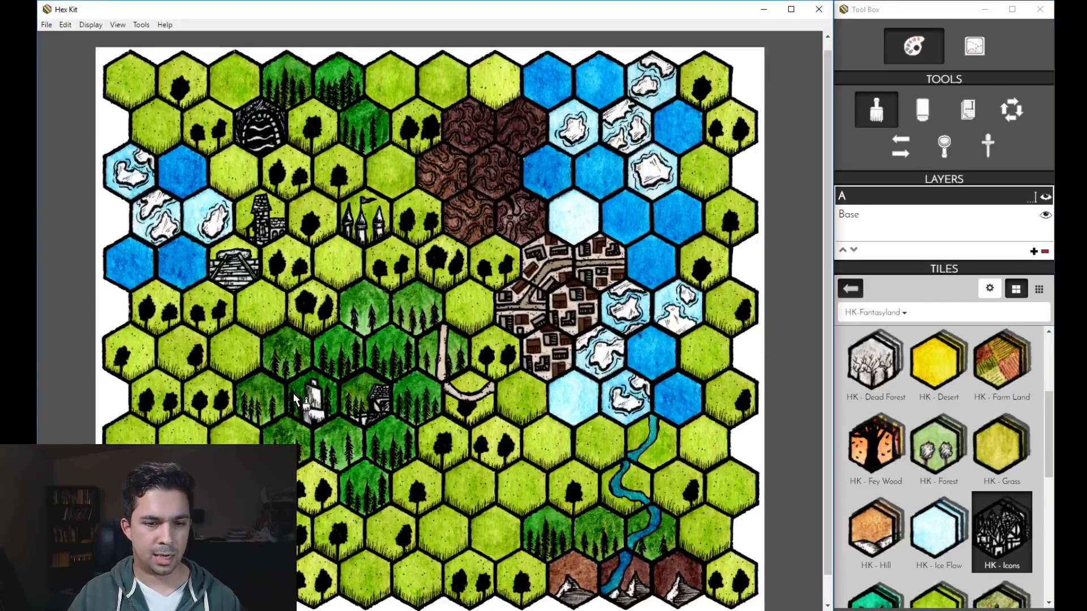
left_click(241, 436)
left_click(144, 437)
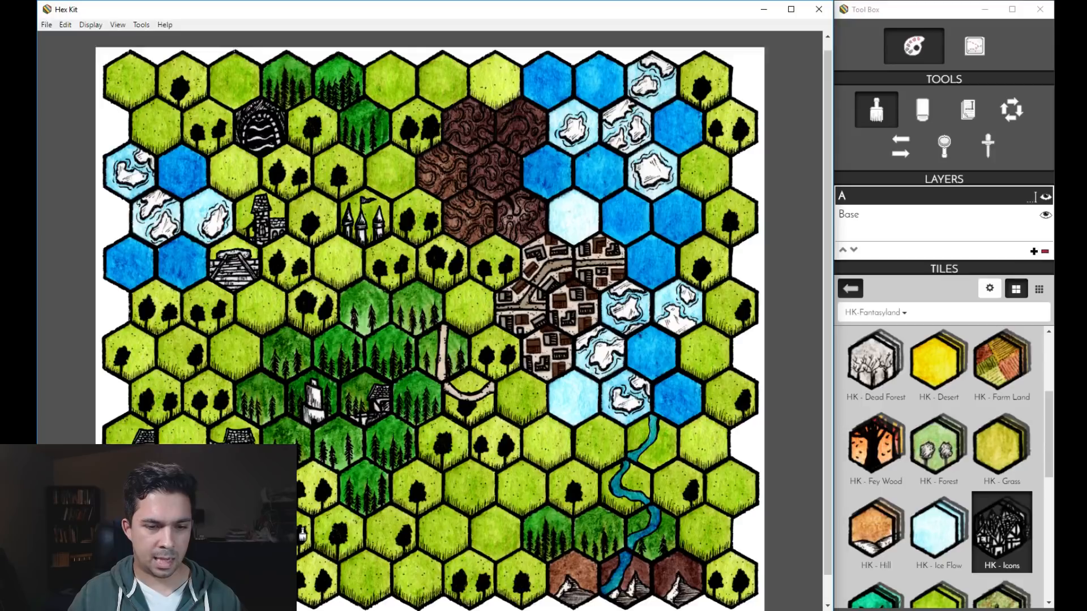
left_click(364, 493)
left_click(340, 535)
left_click(470, 483)
left_click(444, 447)
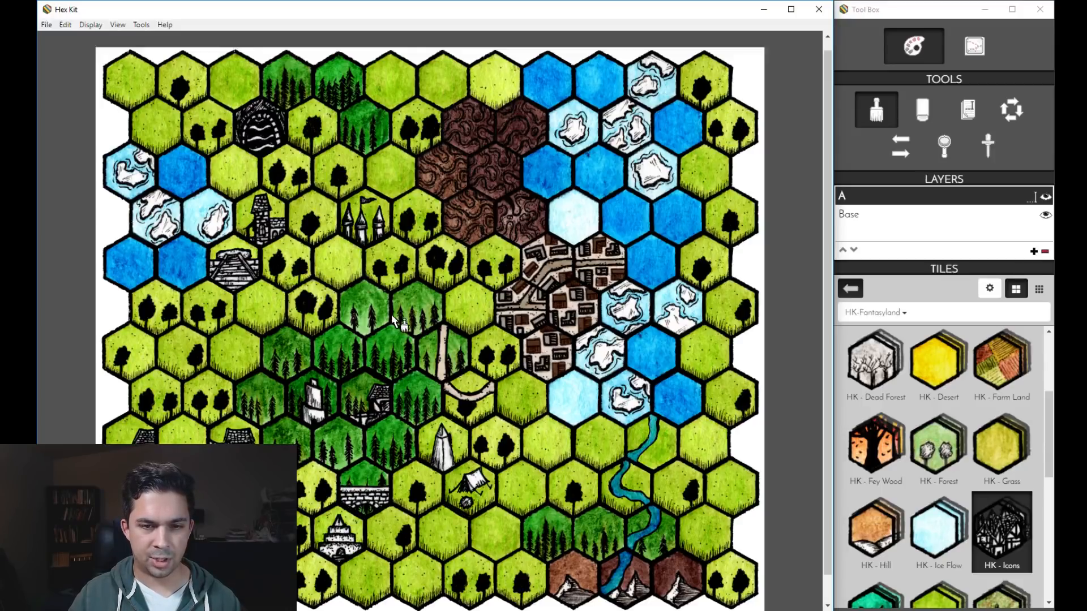
left_click(396, 320)
left_click(365, 313)
left_click(493, 272)
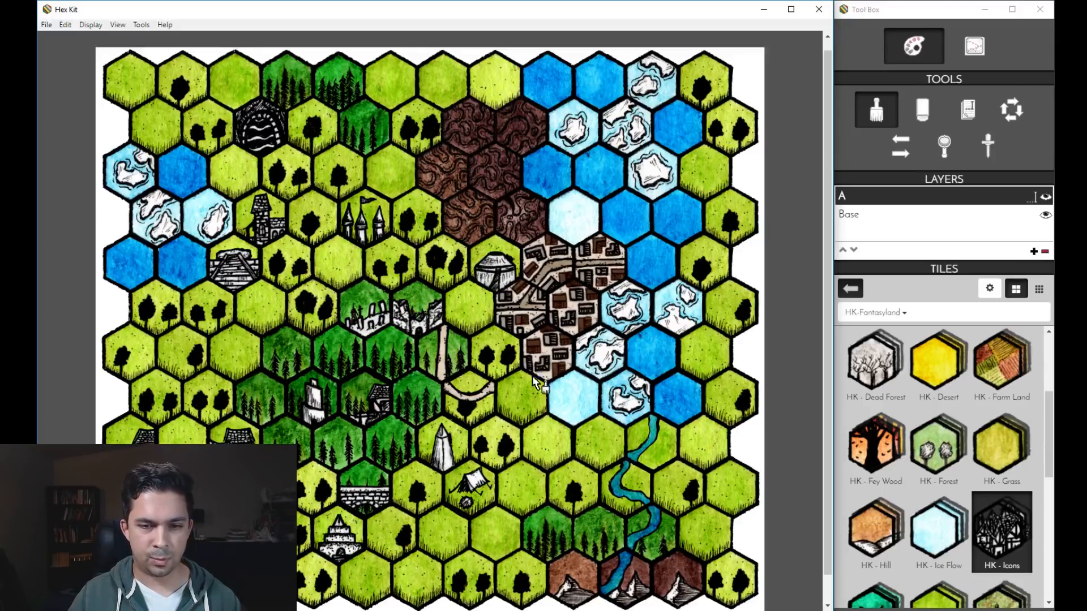
left_click(536, 407)
left_click(546, 444)
left_click(496, 538)
left_click(416, 583)
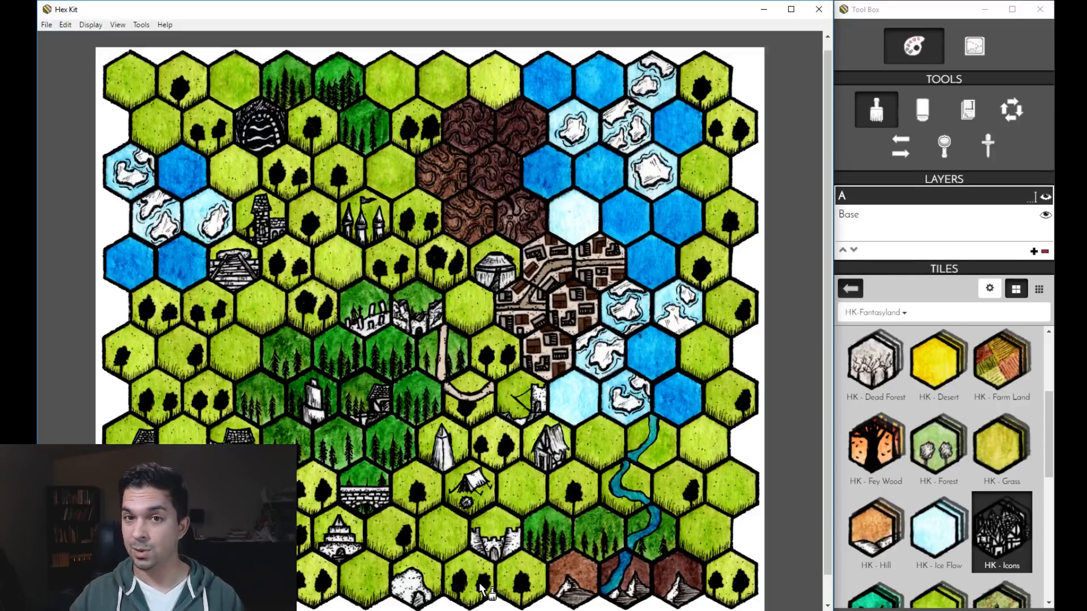
Label the tower hex beside the small western lake "Tower" and show its label on the map.
left_click(969, 110)
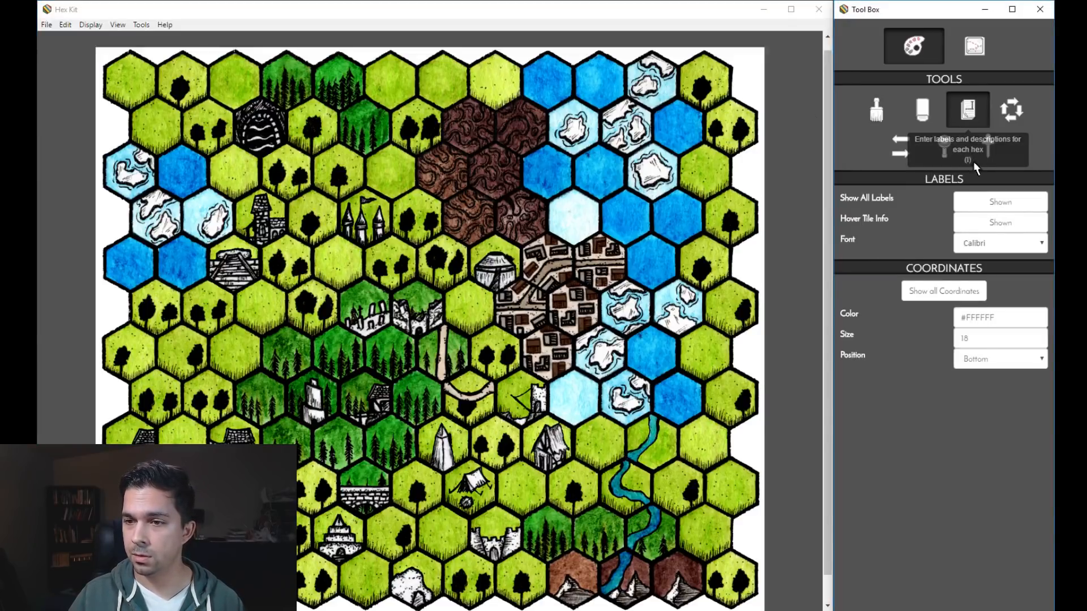
left_click(260, 225)
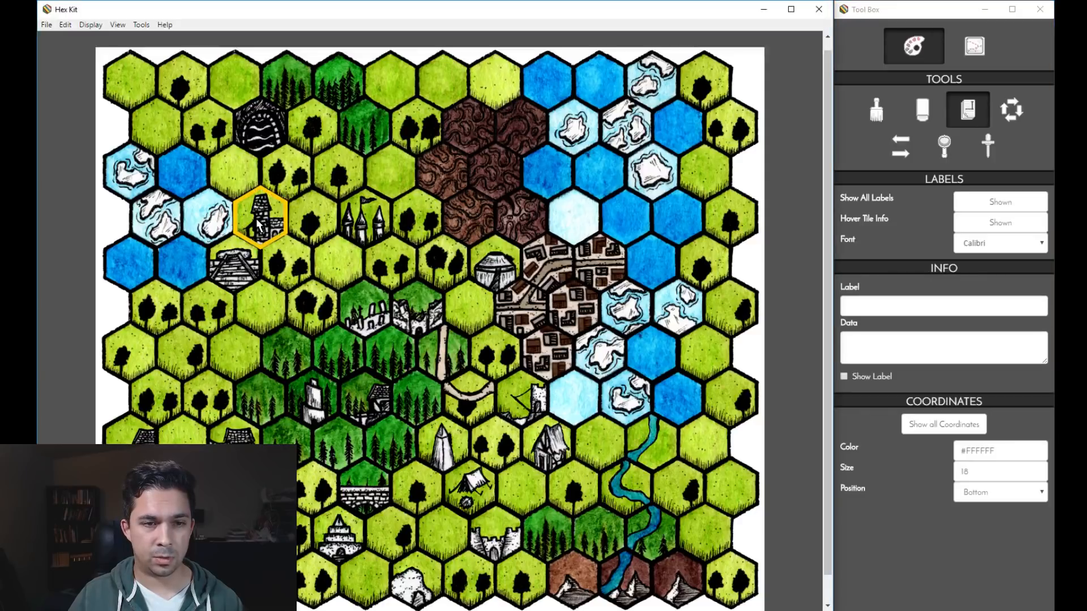
left_click(951, 309)
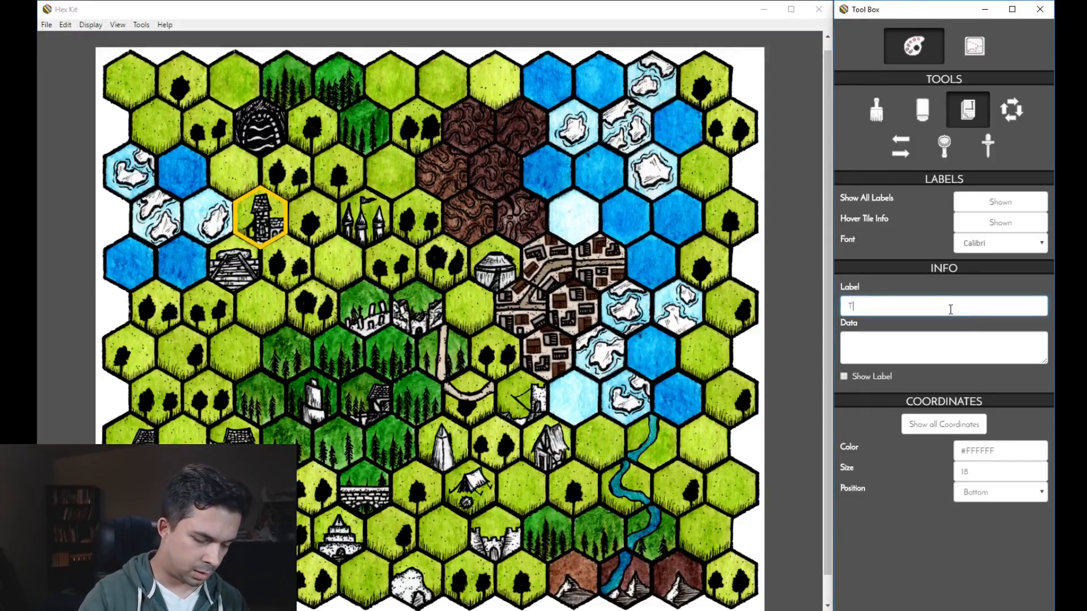
type("Tower")
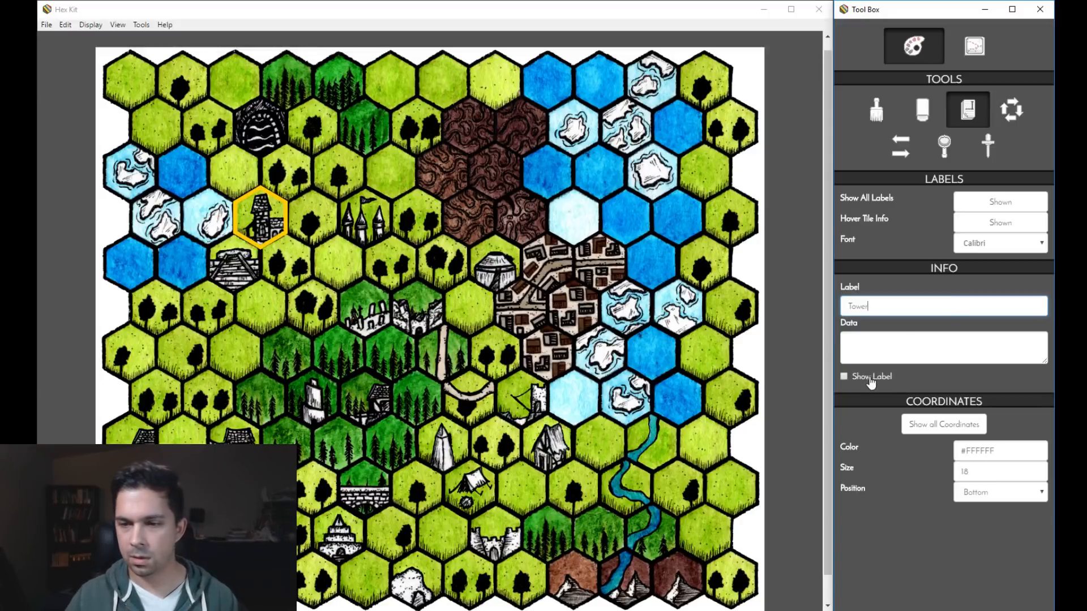
left_click(844, 376)
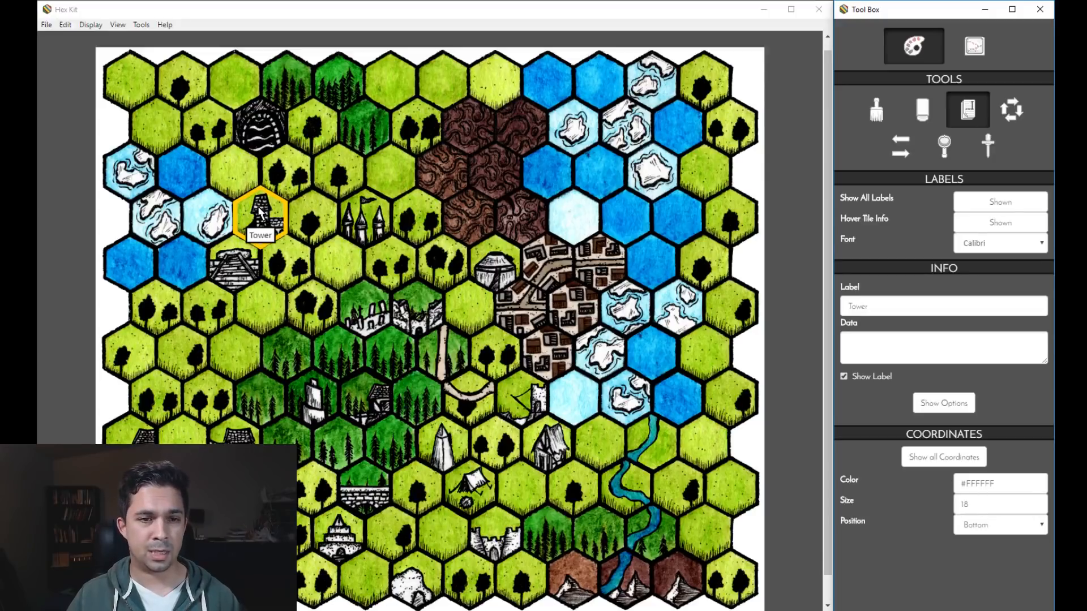
mouse_move(260, 211)
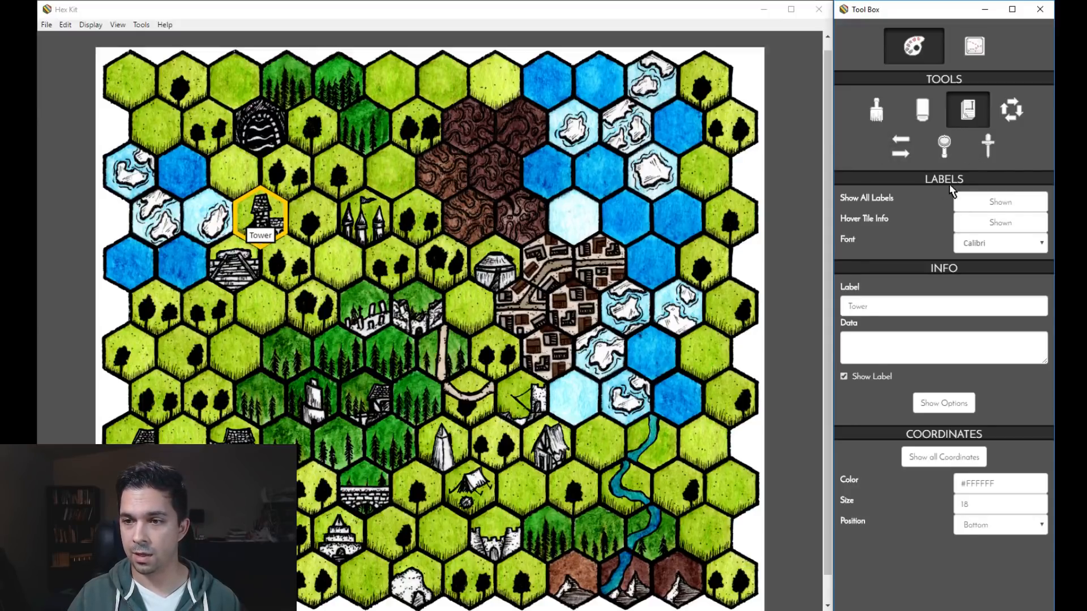
Return to the paint brush and check the available tile sets and the file commands for importing and removing tiles.
left_click(876, 111)
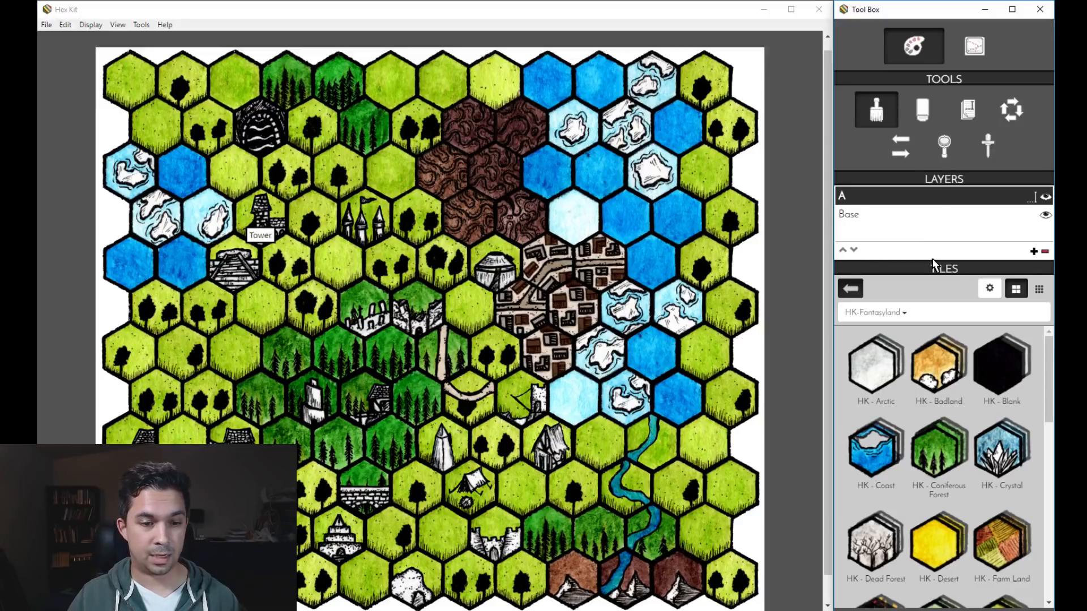
left_click(944, 312)
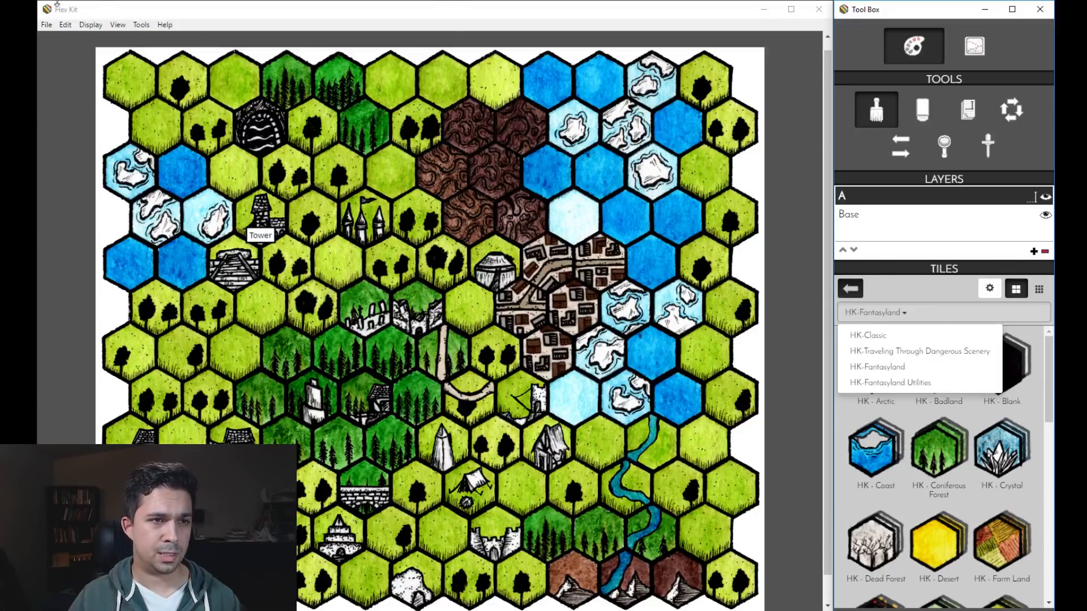
left_click(46, 26)
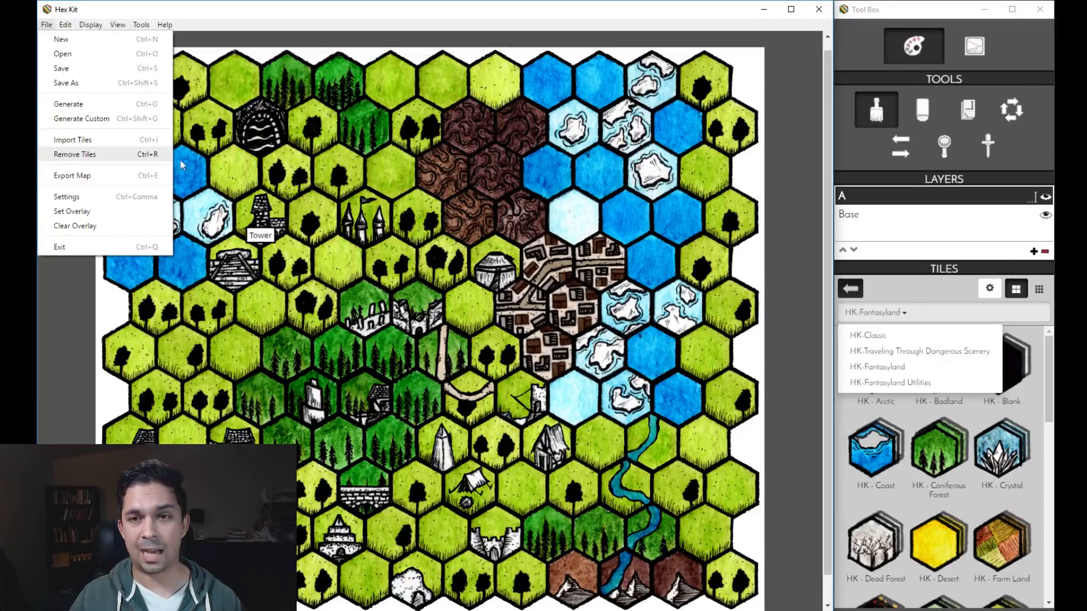
left_click(805, 117)
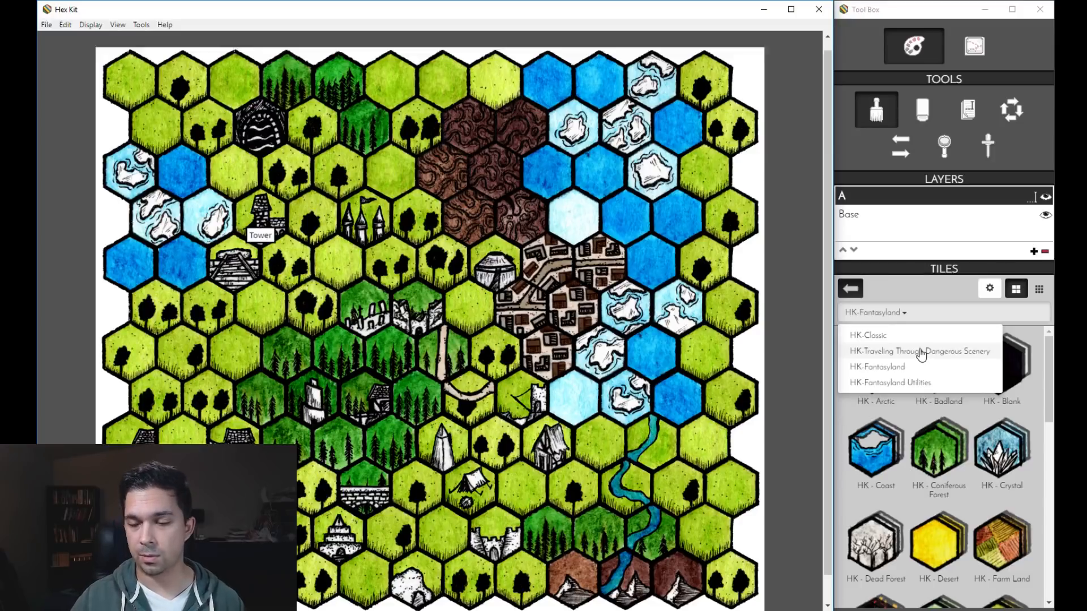
left_click(934, 318)
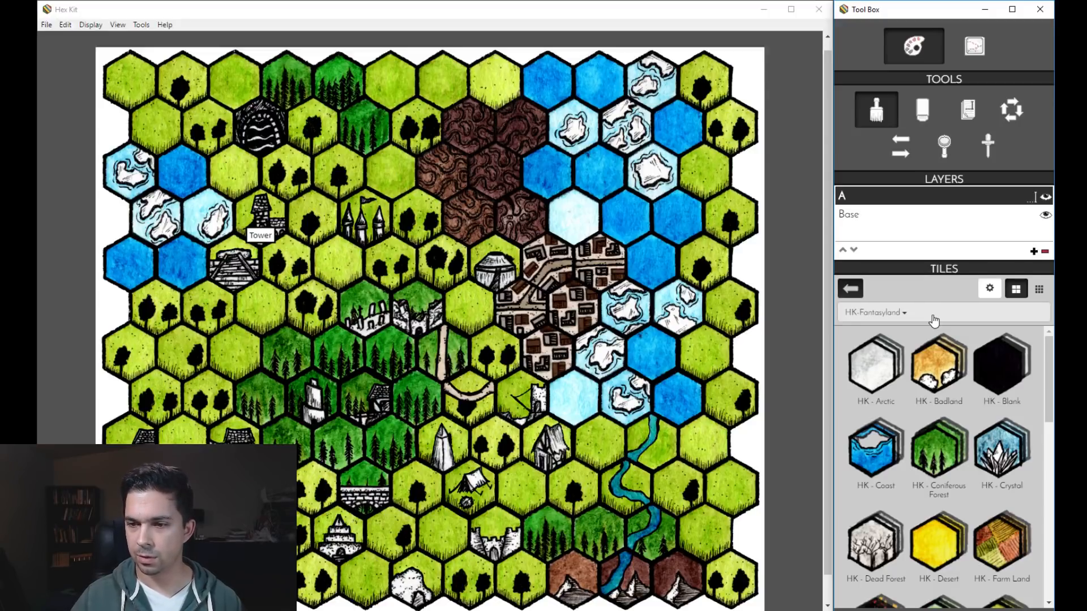
Look through the HK-Fantasyland groups, switch to the HK-Traveling Through Dangerous Scenery tile set and review its groups.
scroll(979, 405, "down", 4)
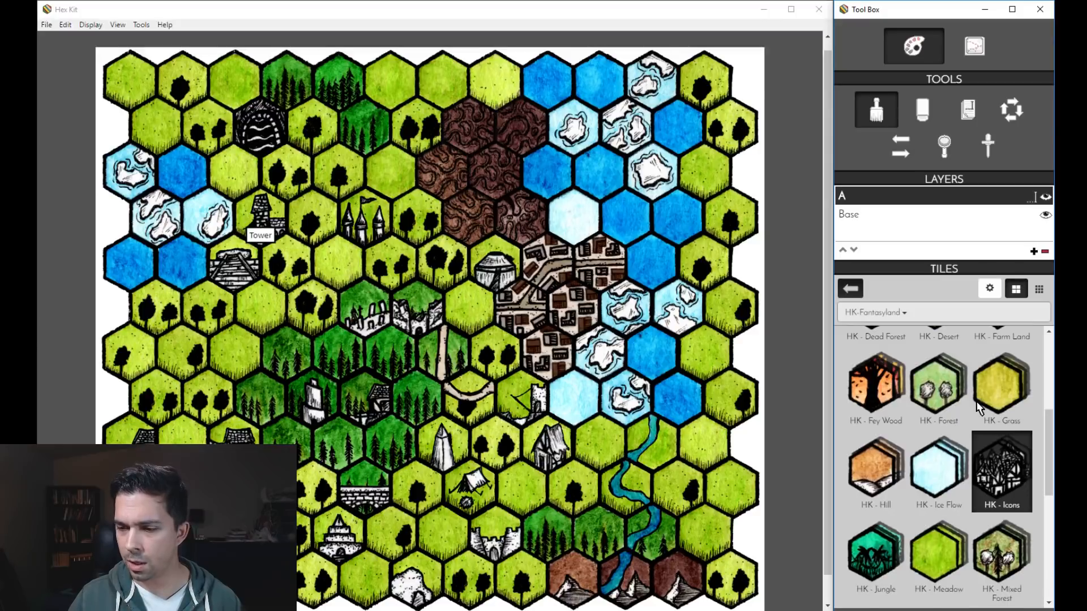
scroll(979, 405, "down", 2)
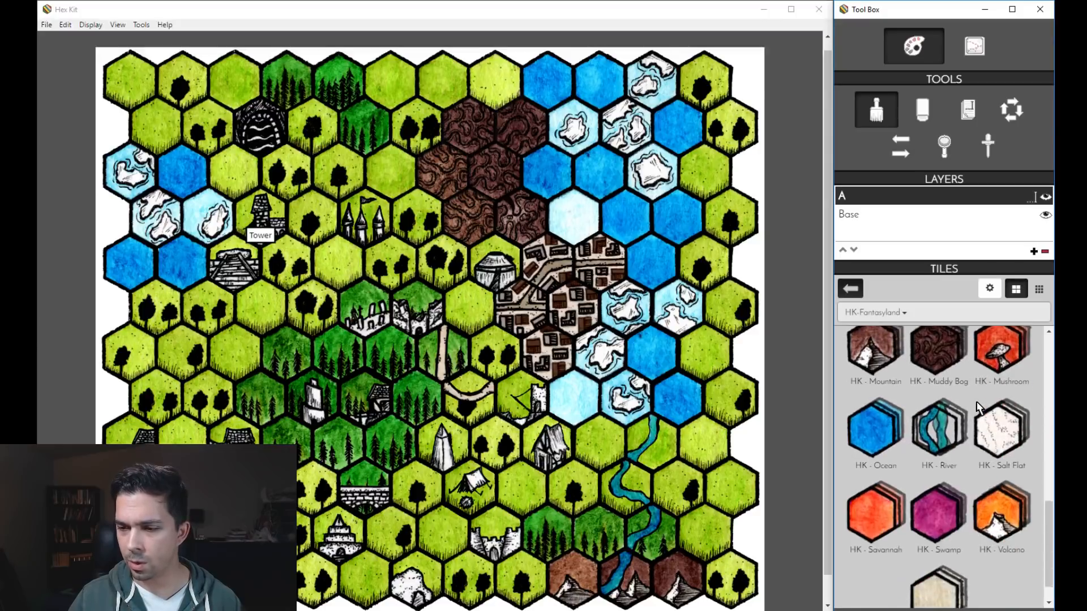
left_click(956, 310)
left_click(938, 352)
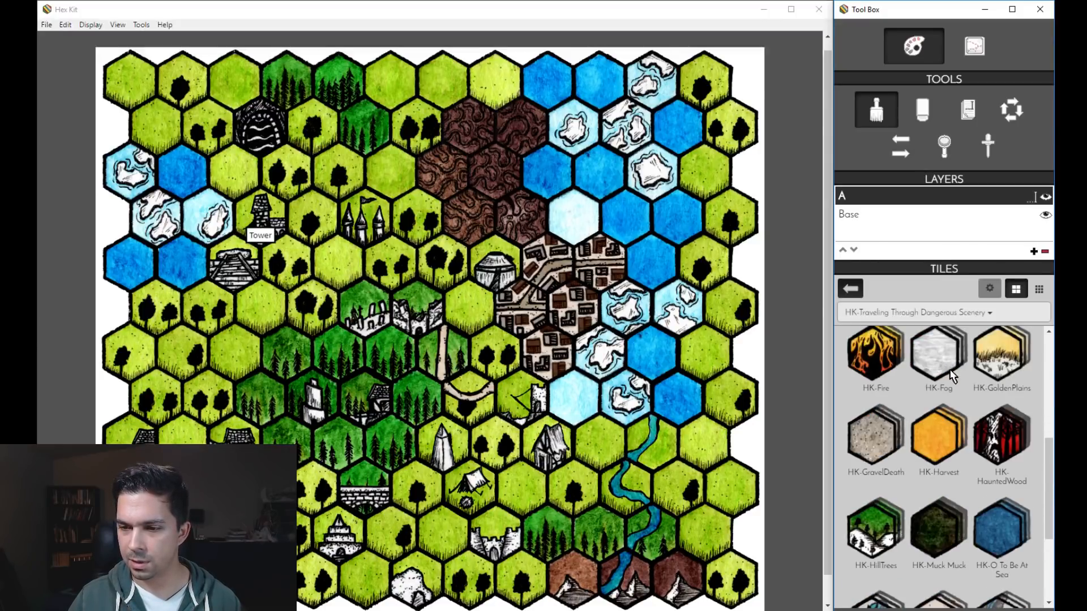
scroll(954, 376, "down", 2)
scroll(954, 377, "up", 5)
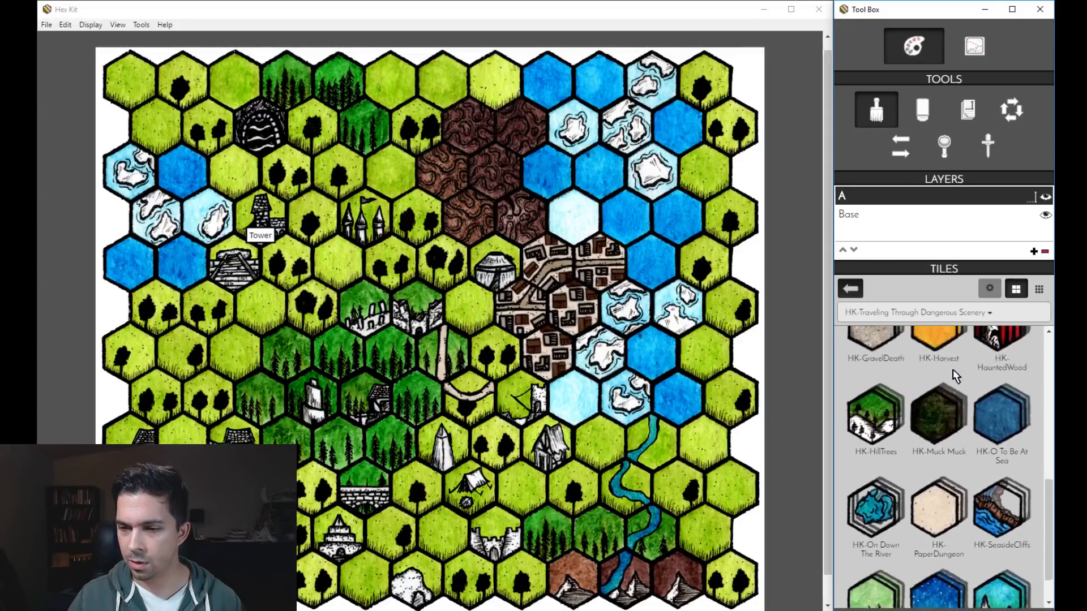
scroll(956, 375, "up", 2)
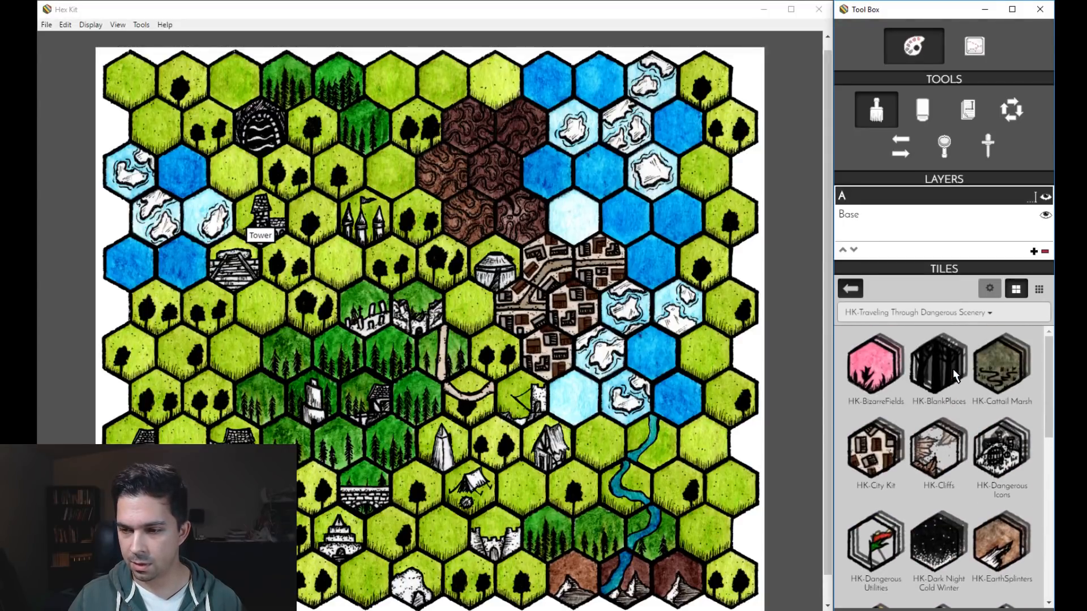
Open the Floors group of HK-PaperDungeon and browse its dungeon floor tiles.
scroll(956, 374, "down", 3)
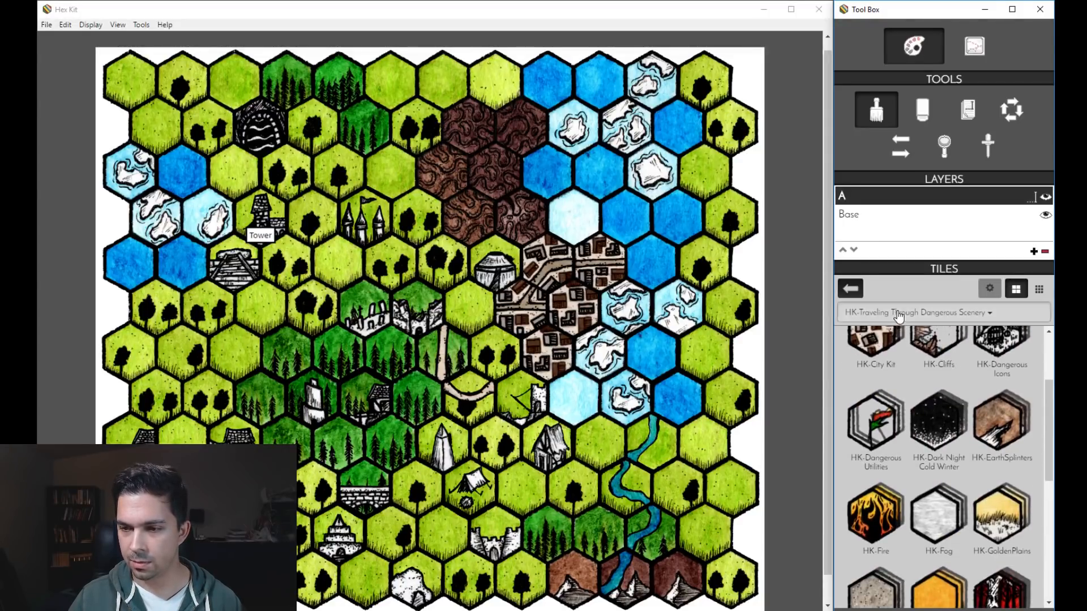
scroll(969, 478, "down", 5)
left_click(945, 472)
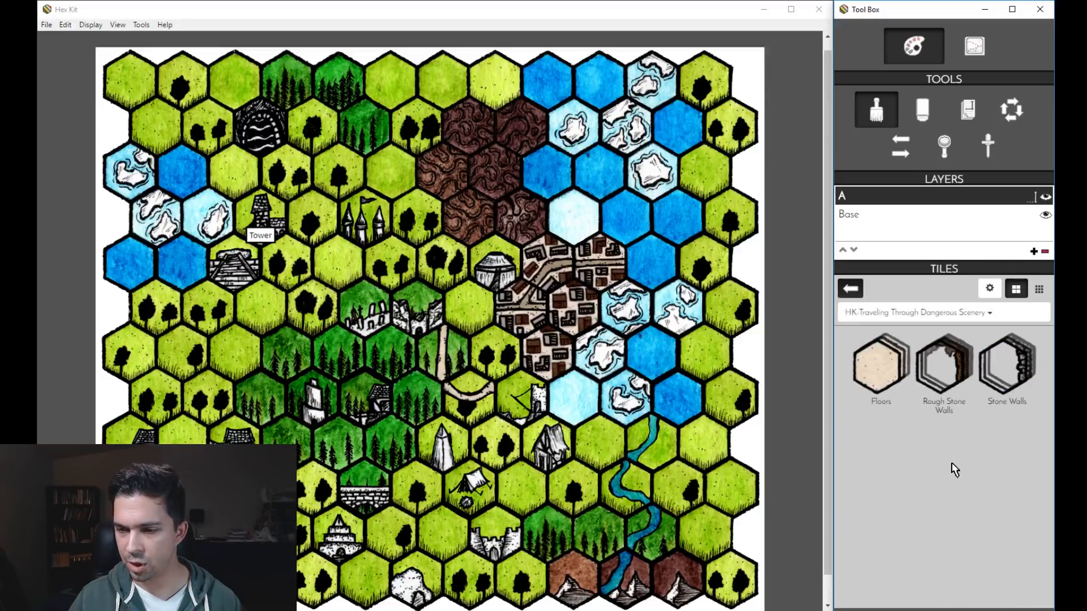
left_click(881, 369)
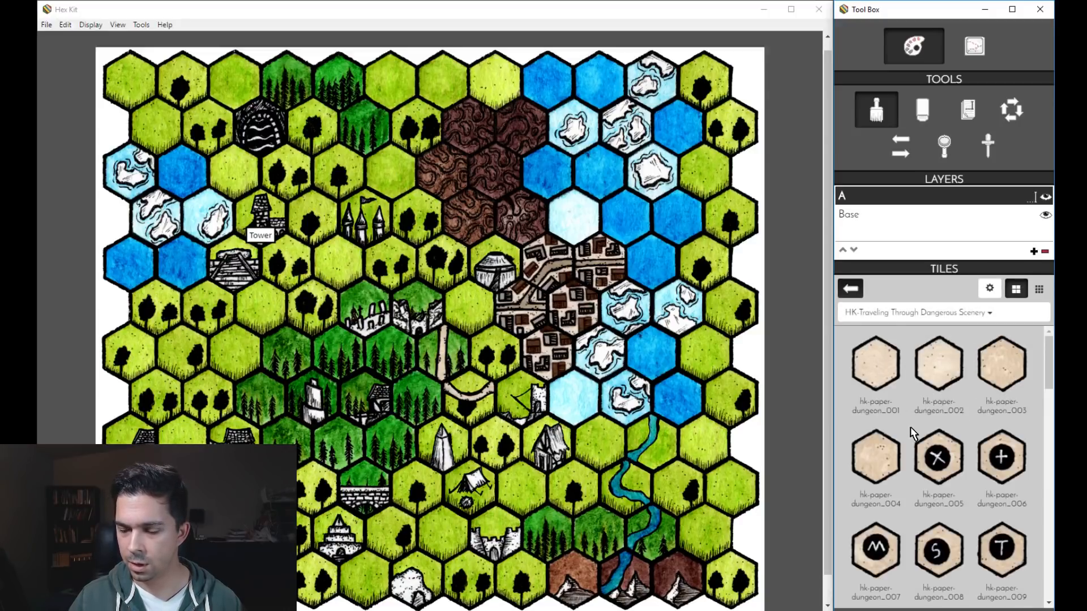
scroll(914, 433, "down", 5)
scroll(915, 432, "down", 8)
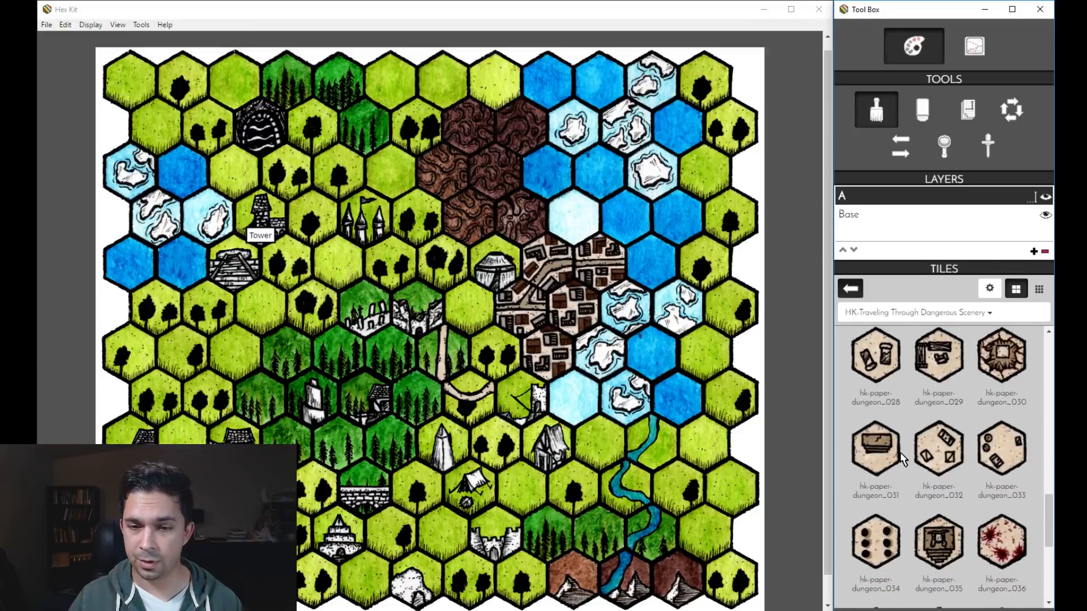
Review the remaining HK-PaperDungeon floor tiles and browse the Stone Walls and Rough Stone Walls groups.
scroll(903, 512, "down", 3)
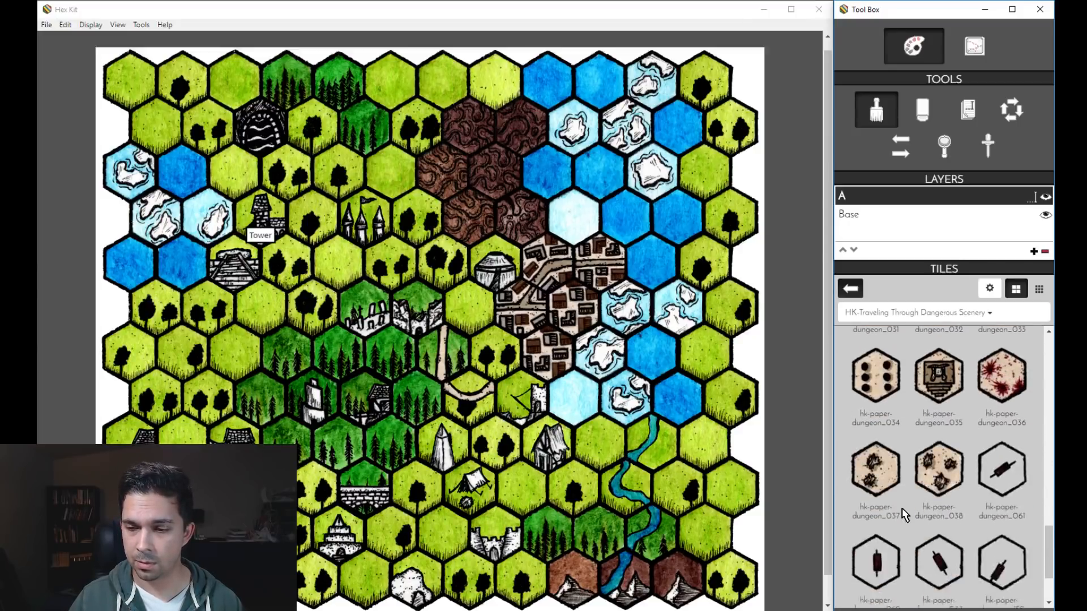
left_click(850, 288)
left_click(1023, 357)
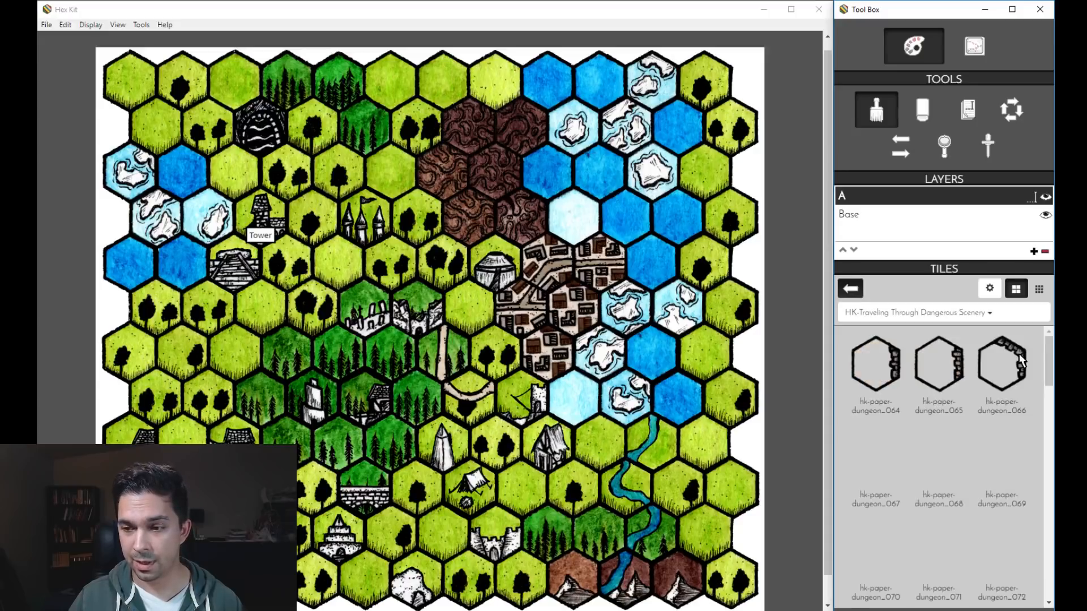
scroll(968, 467, "down", 2)
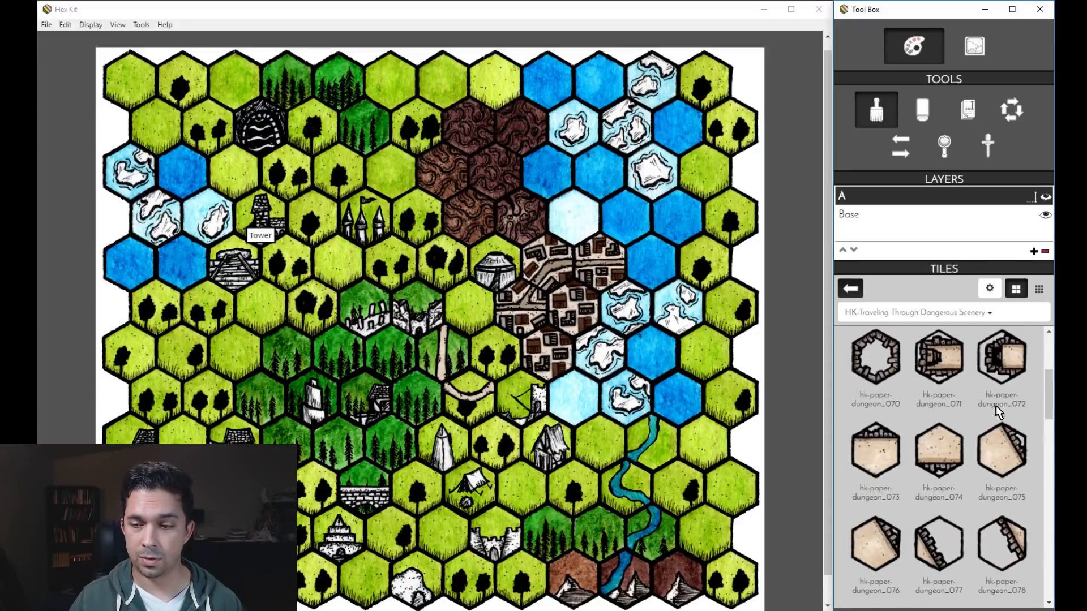
left_click(850, 289)
left_click(953, 369)
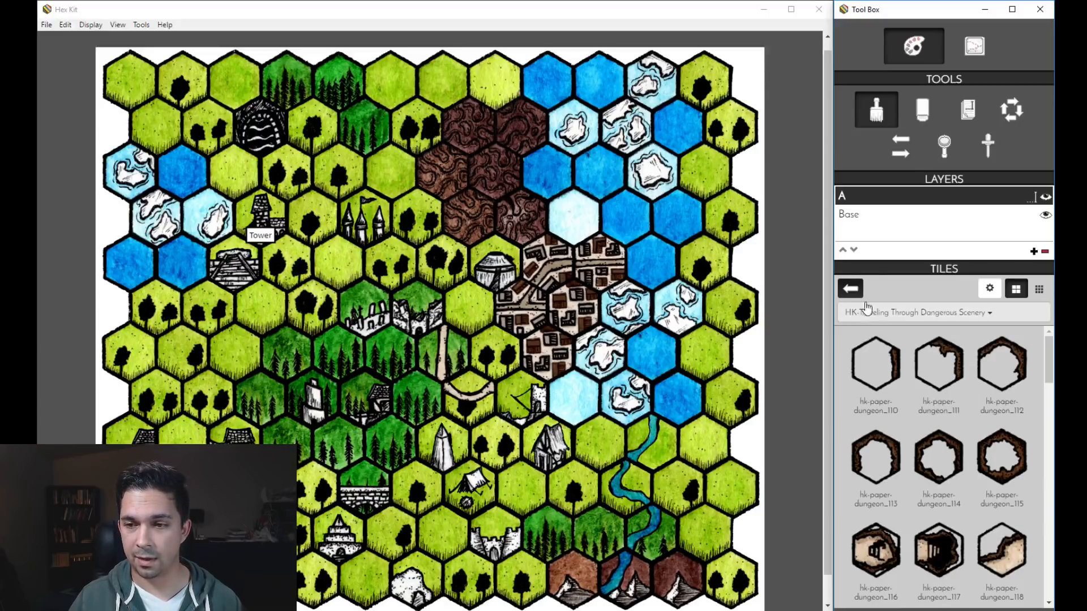
left_click(916, 314)
left_click(922, 302)
left_click(850, 288)
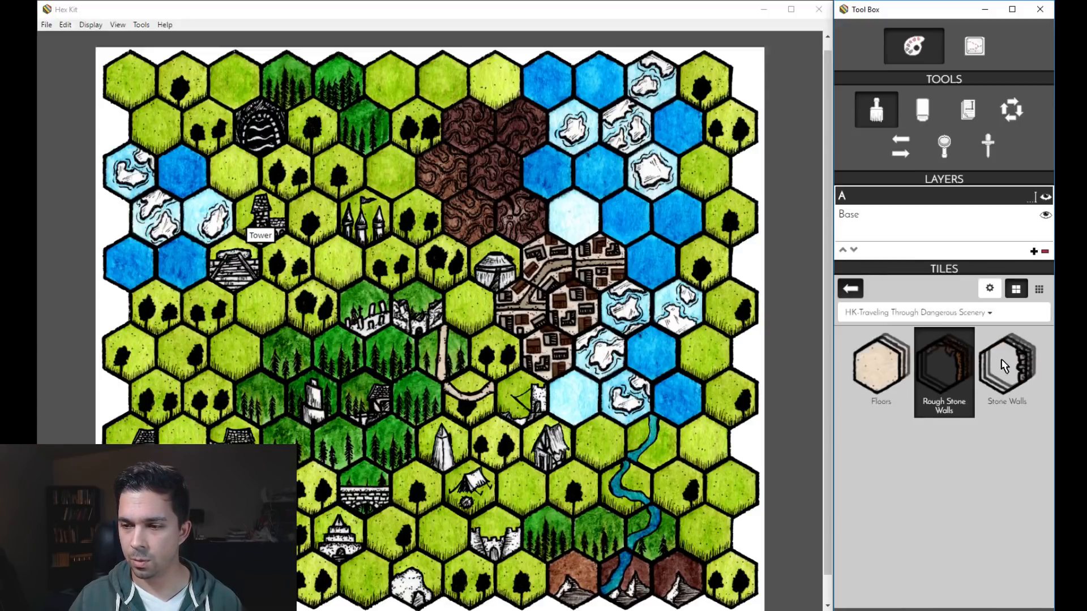
Create a new 6 x 6 map and paint stone wall tile hk-paper-dungeon_068 on the third hex of its second row.
left_click(1005, 376)
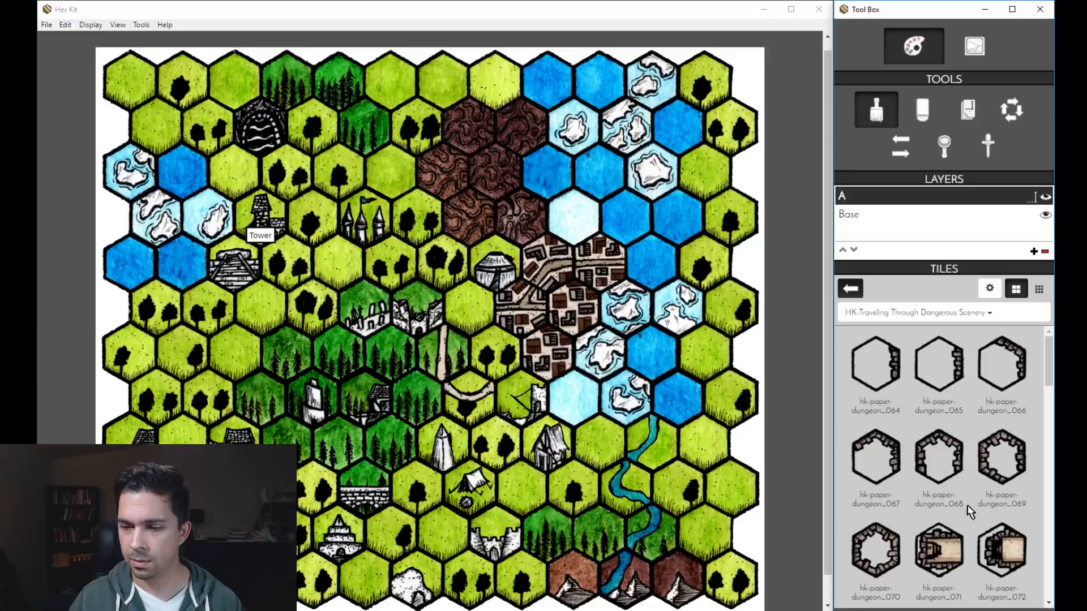
left_click(954, 462)
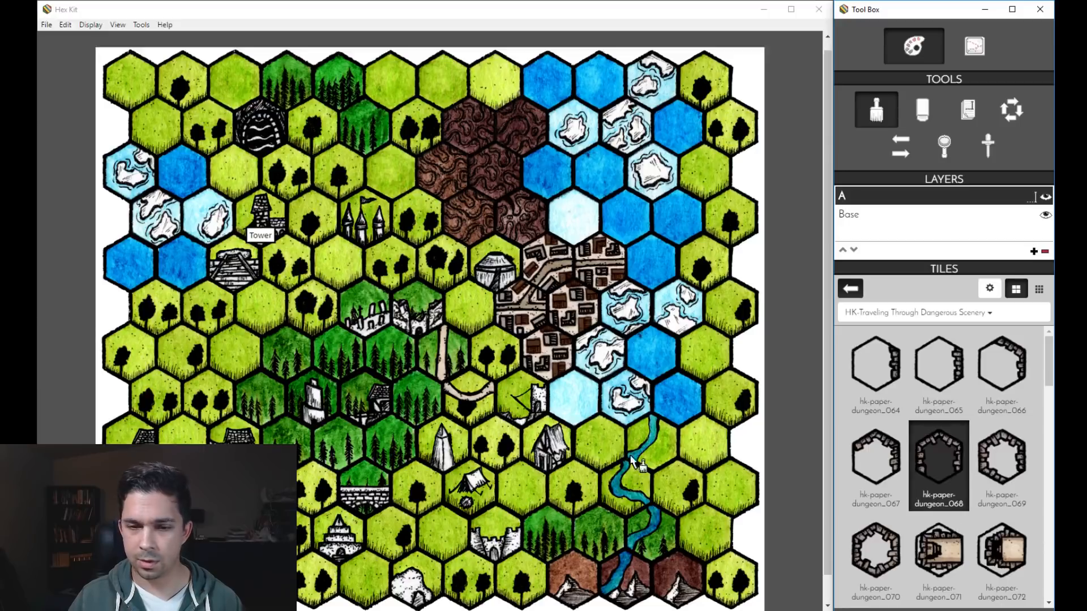
left_click(47, 25)
mouse_move(66, 24)
left_click(76, 39)
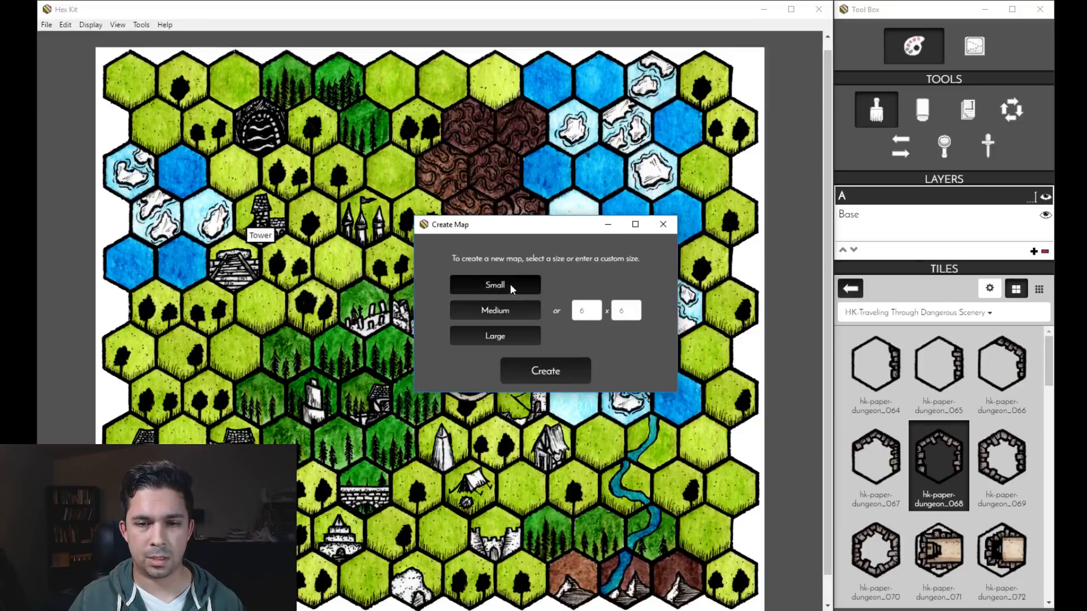
left_click(564, 375)
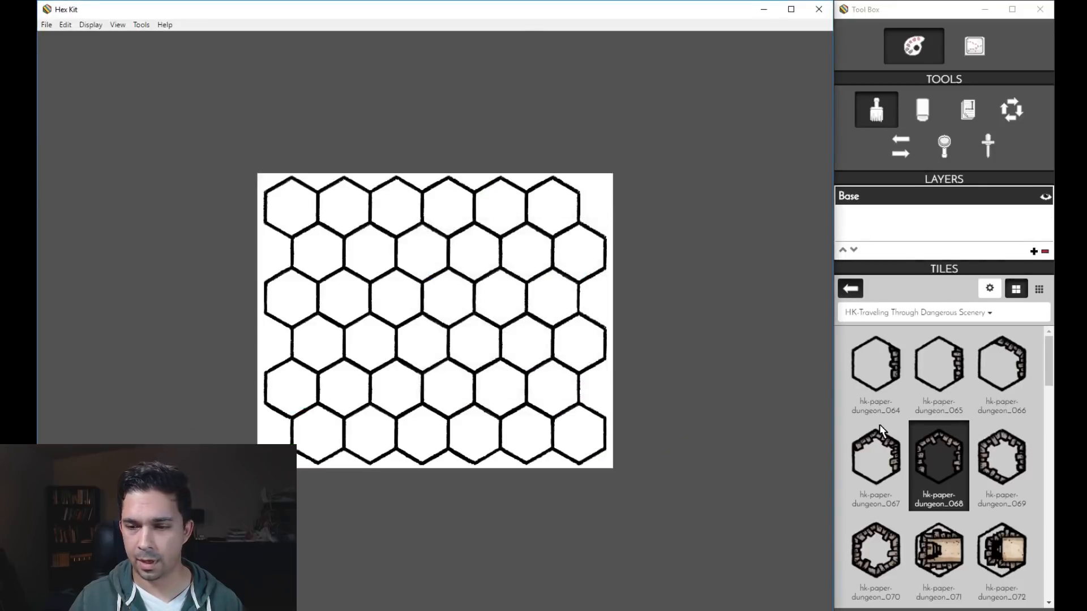
left_click(422, 252)
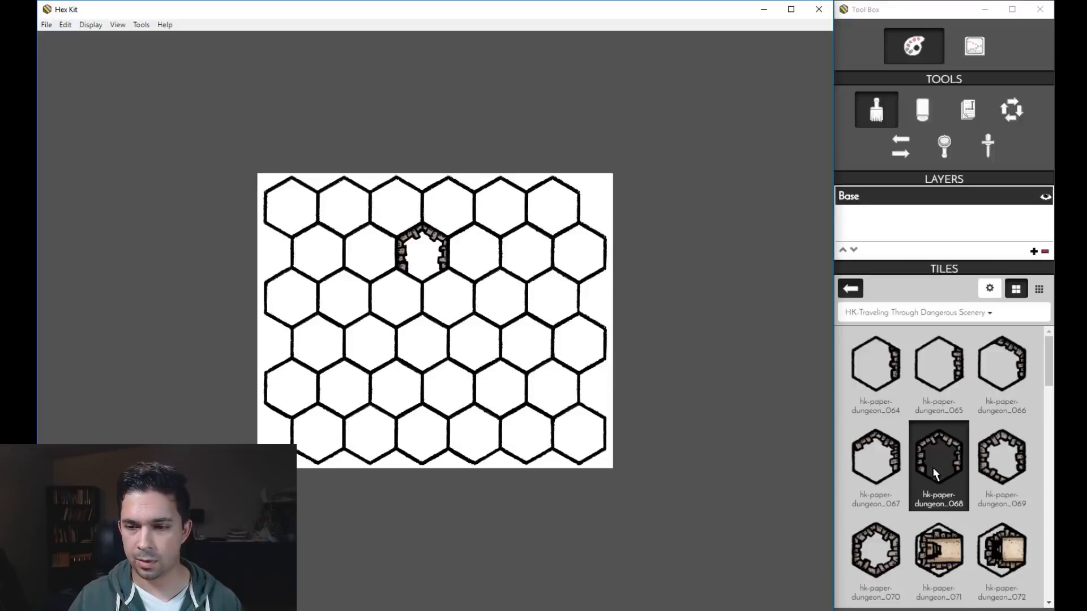
Paint stone wall tile 076 on the third row's fifth hex, 084 on the fourth row's fifth hex, and 086 on the fourth row's fourth hex.
scroll(984, 470, "down", 5)
left_click(882, 443)
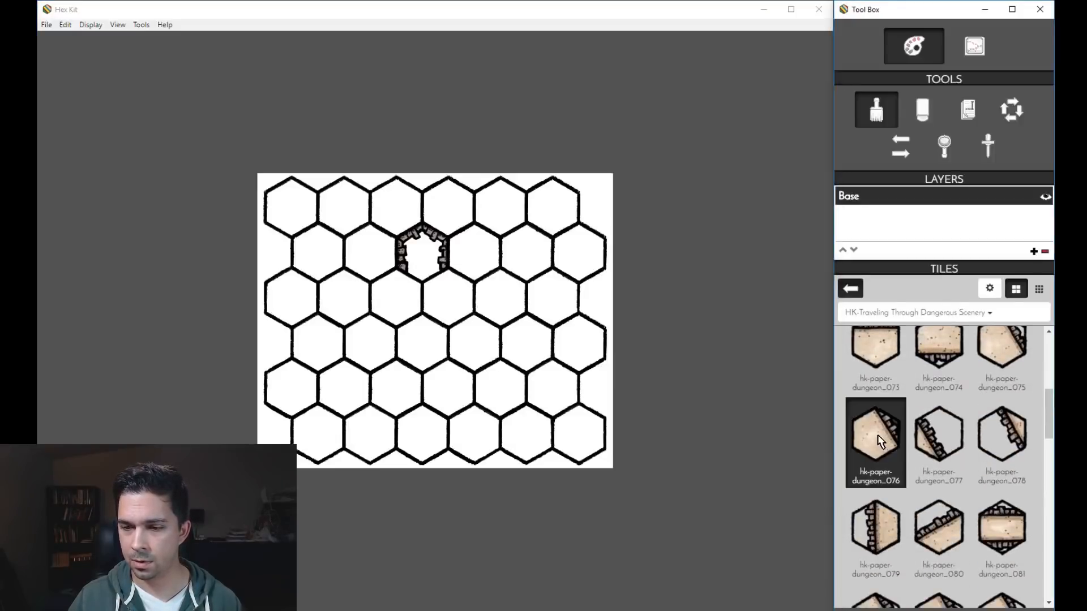
left_click(500, 310)
left_click(942, 535)
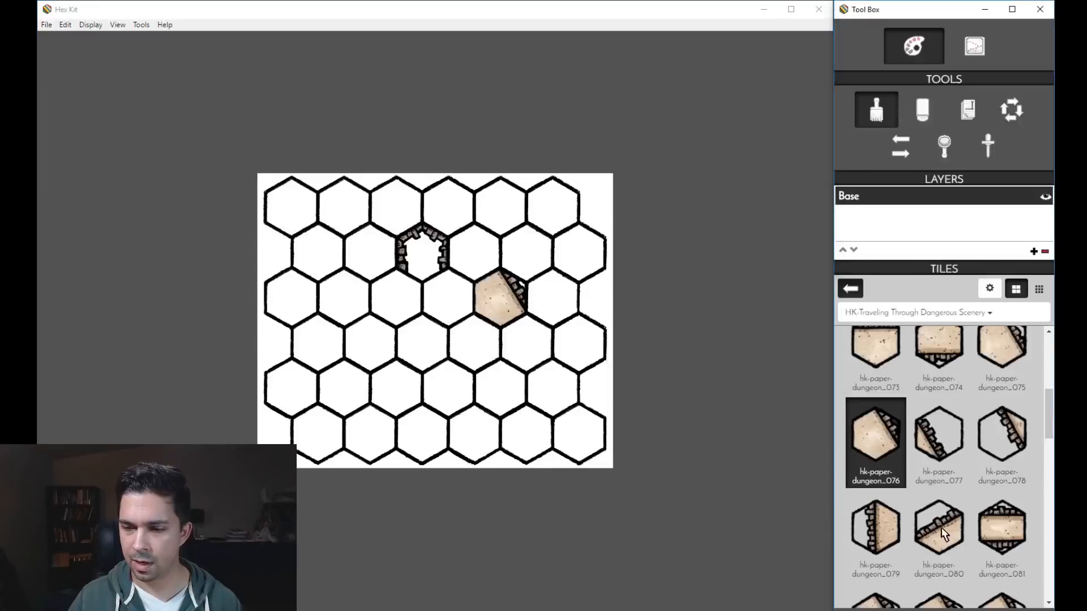
scroll(997, 493, "down", 3)
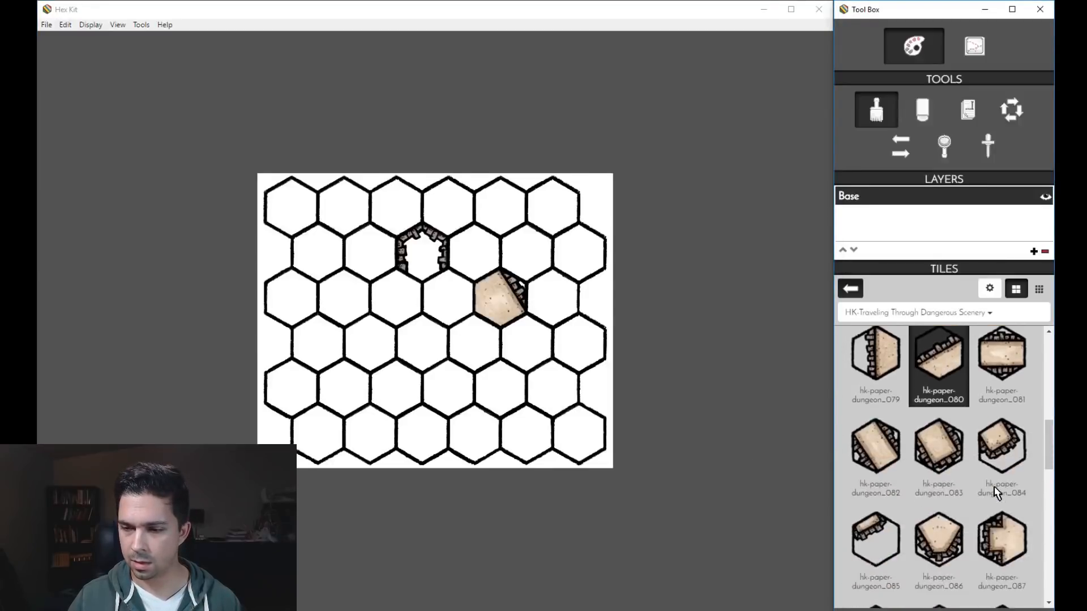
left_click(999, 453)
left_click(514, 341)
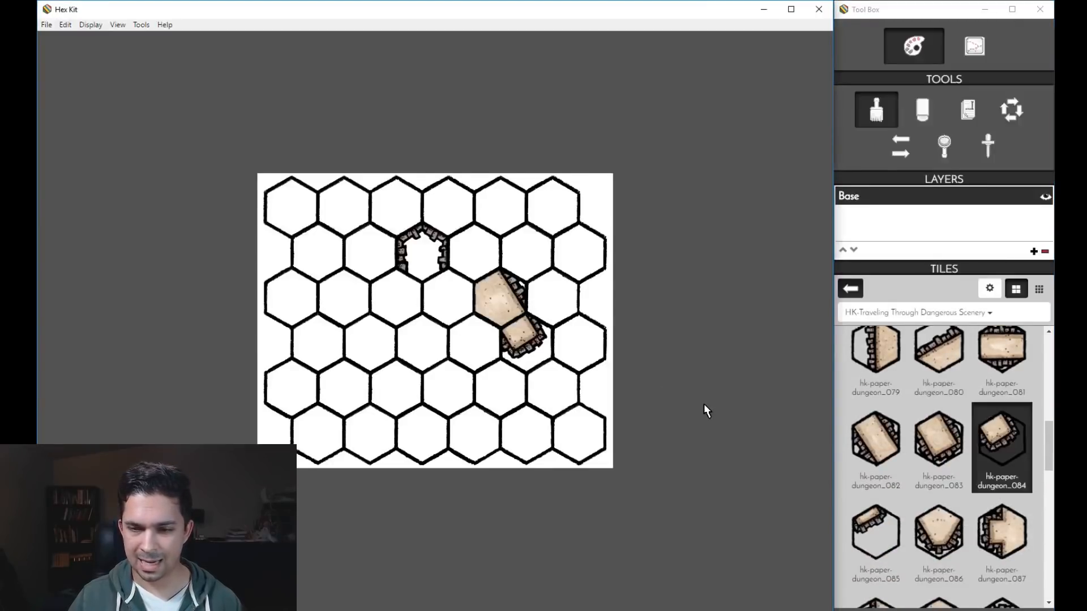
left_click(938, 538)
left_click(465, 345)
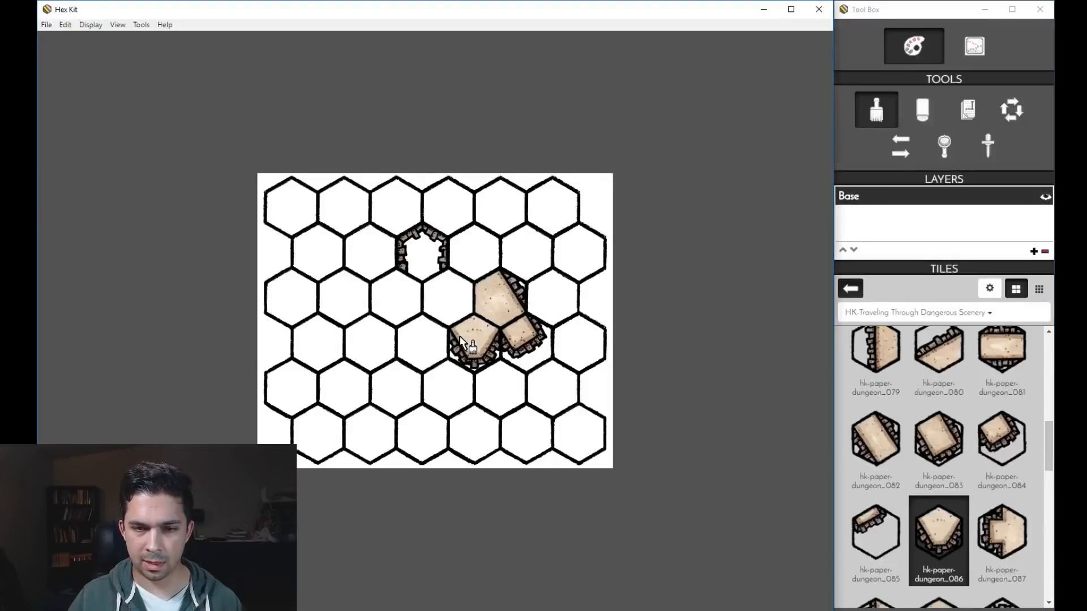
Erase the isolated hk-paper-dungeon_068 wall tile and paint tile hk-paper-dungeon_087 on the fourth hex of the third row.
left_click(922, 109)
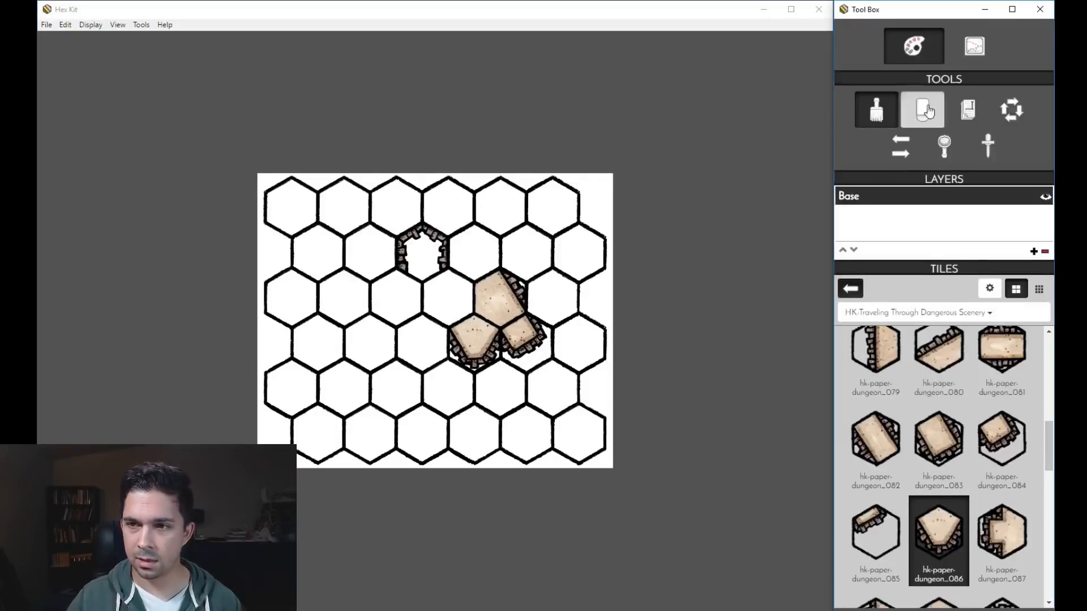
left_click(1002, 540)
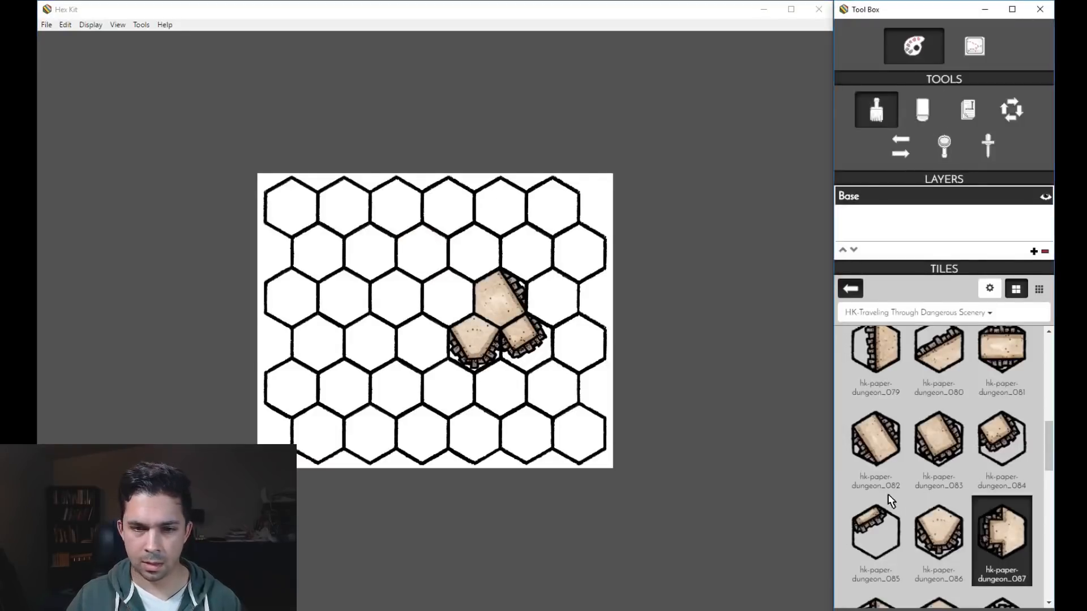
left_click(464, 297)
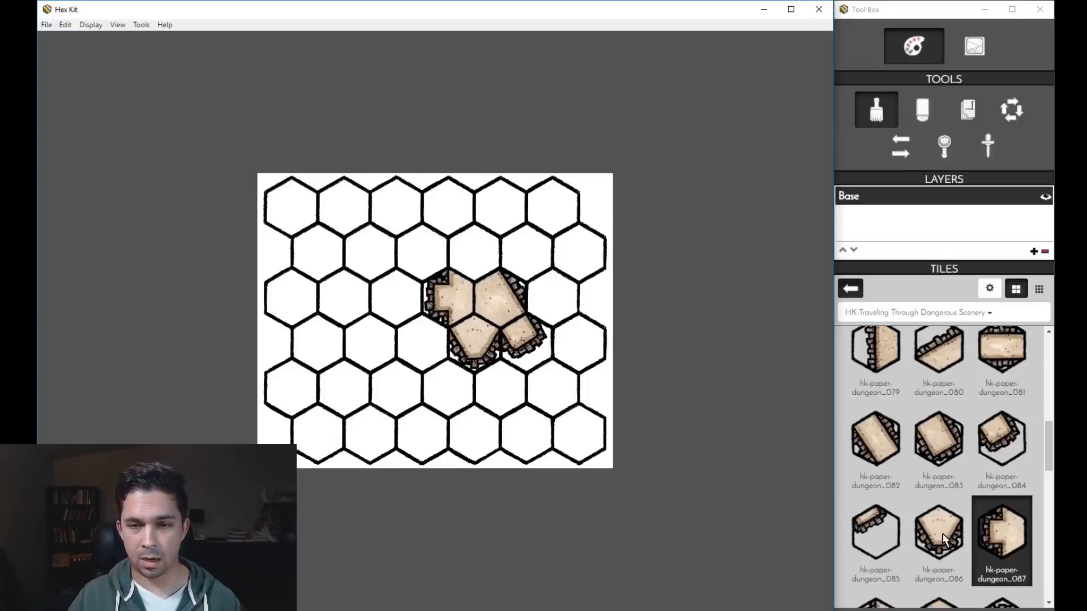
Paint stone wall tile hk-paper-dungeon_090 on the fourth hex of the second row, above the dungeon room.
scroll(949, 535, "down", 3)
left_click(1002, 457)
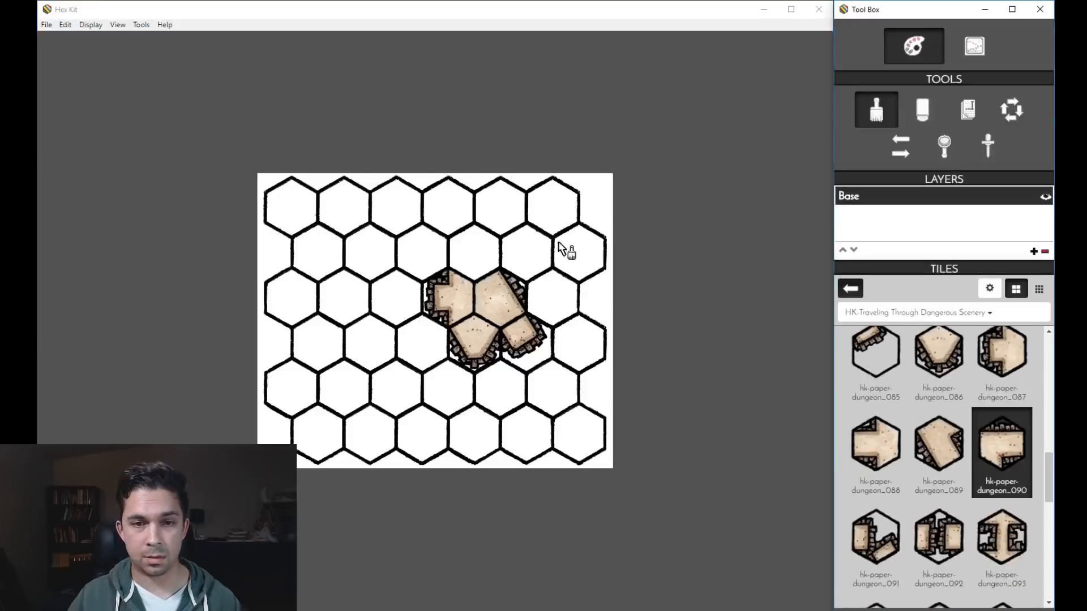
left_click(477, 255)
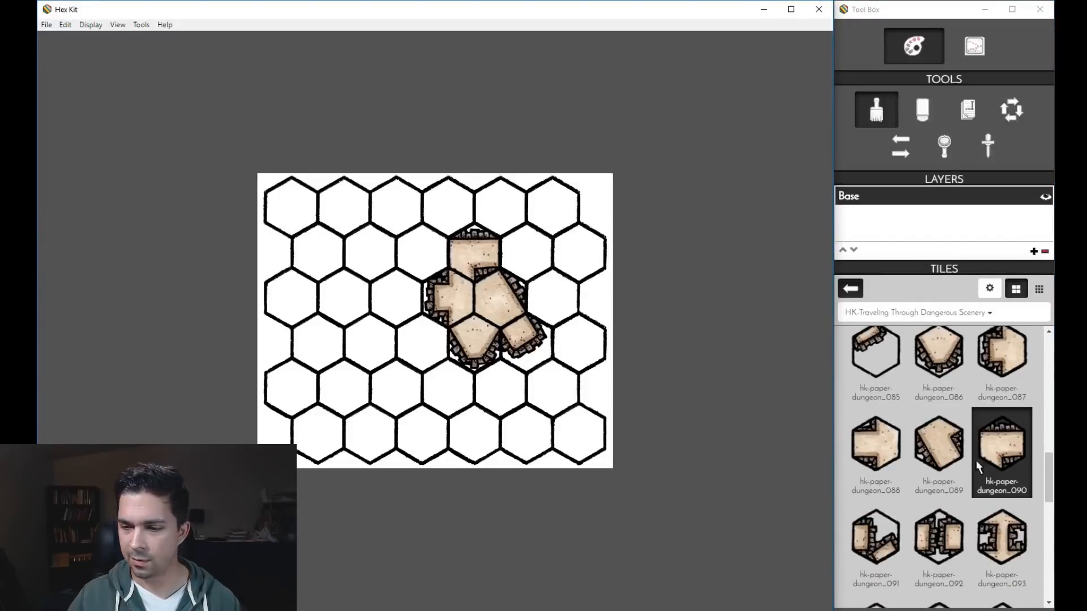
Place stone wall tile hk-paper-dungeon_092 on the third hex of the second row, oriented with its floor pieces on the west and east sides.
left_click(938, 542)
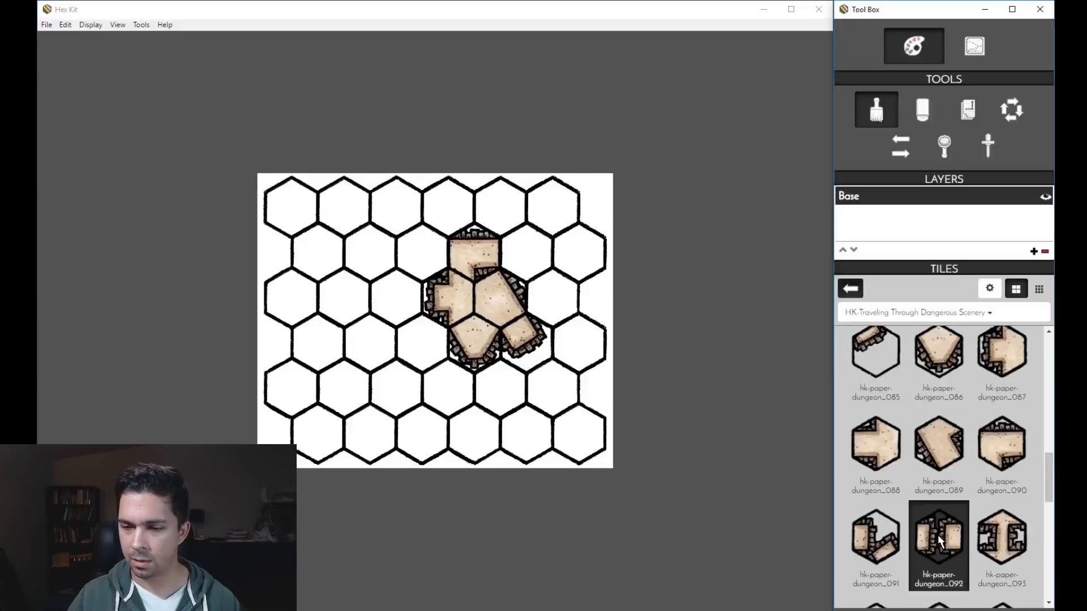
left_click(432, 265)
right_click(428, 257)
right_click(424, 254)
right_click(422, 252)
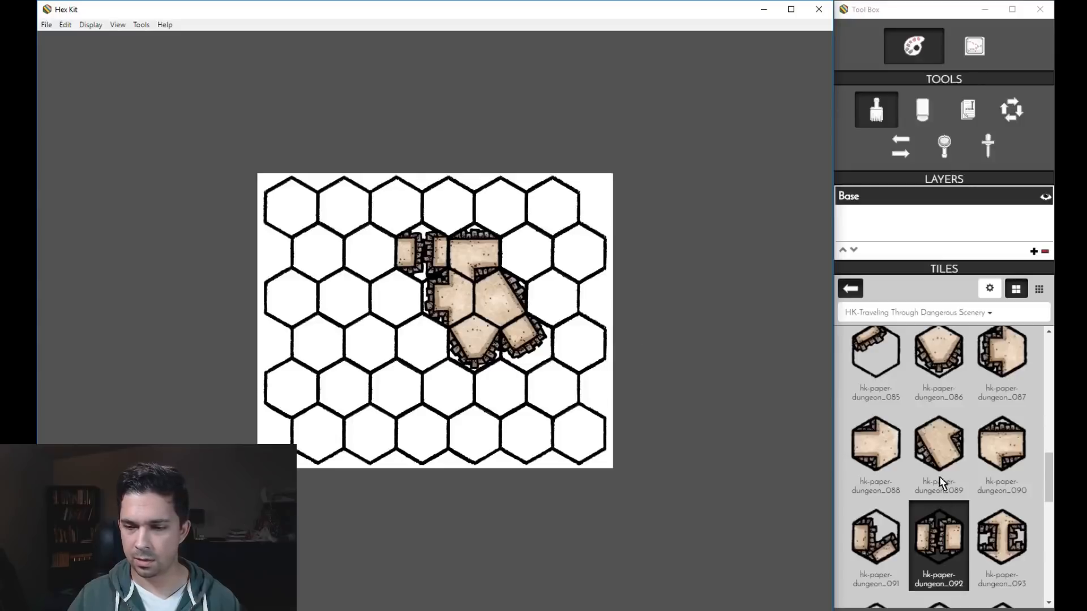
Paint the blood-splattered floor tile hk-paper-dungeon_014 from the Floors group on the fifth hex of the second row.
scroll(933, 453, "down", 6)
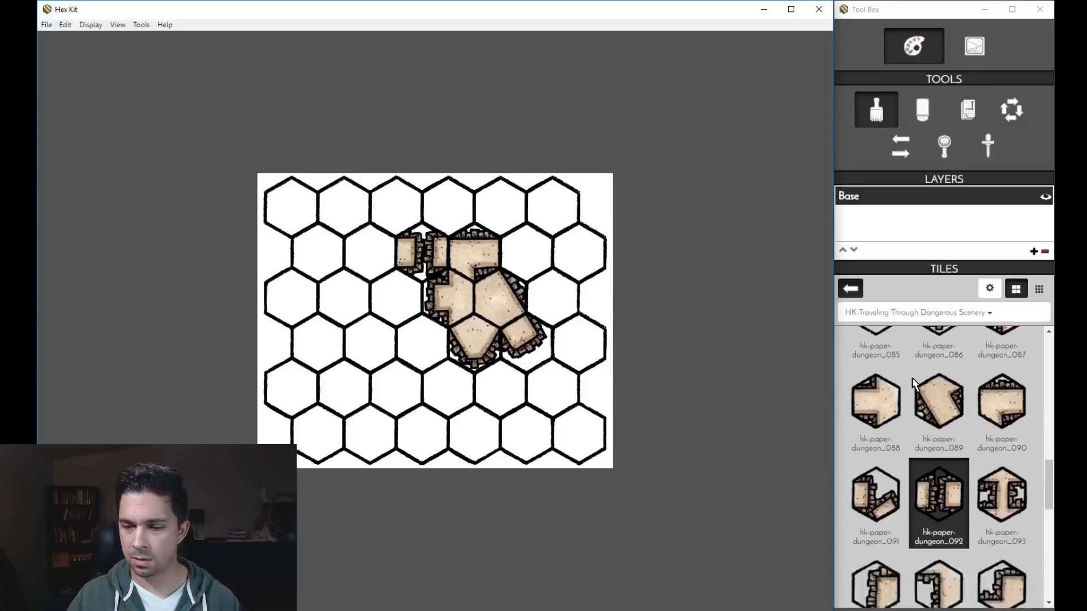
left_click(850, 289)
left_click(884, 365)
scroll(952, 444, "down", 5)
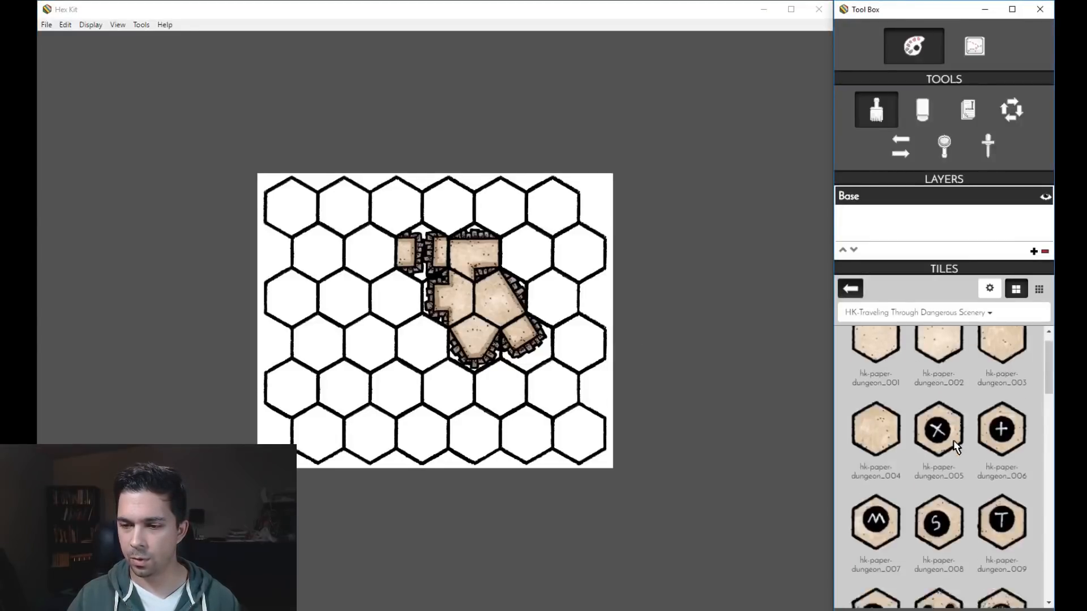
left_click(939, 382)
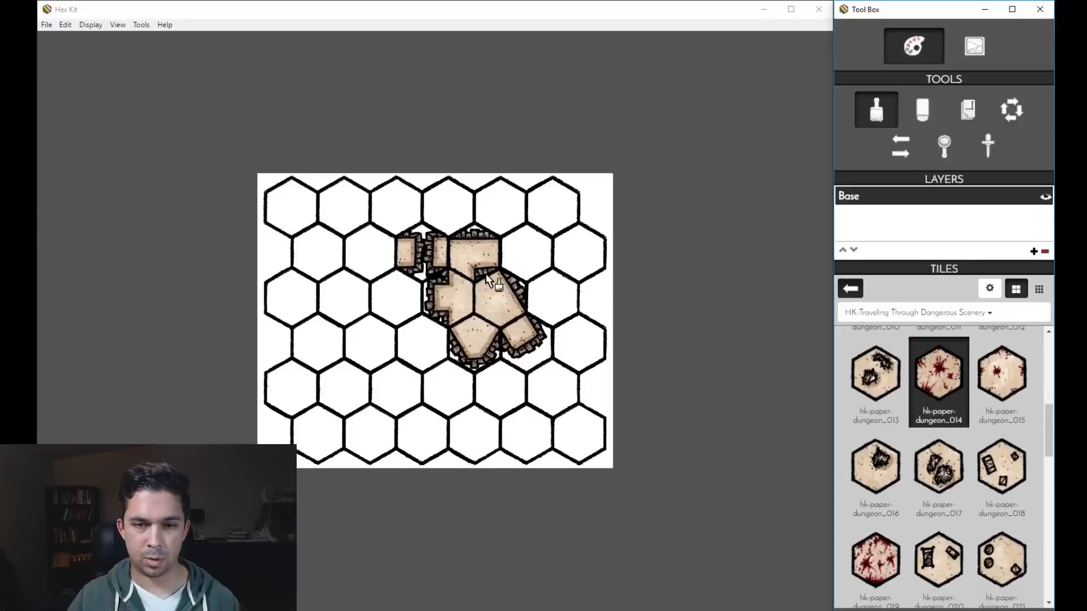
left_click(532, 250)
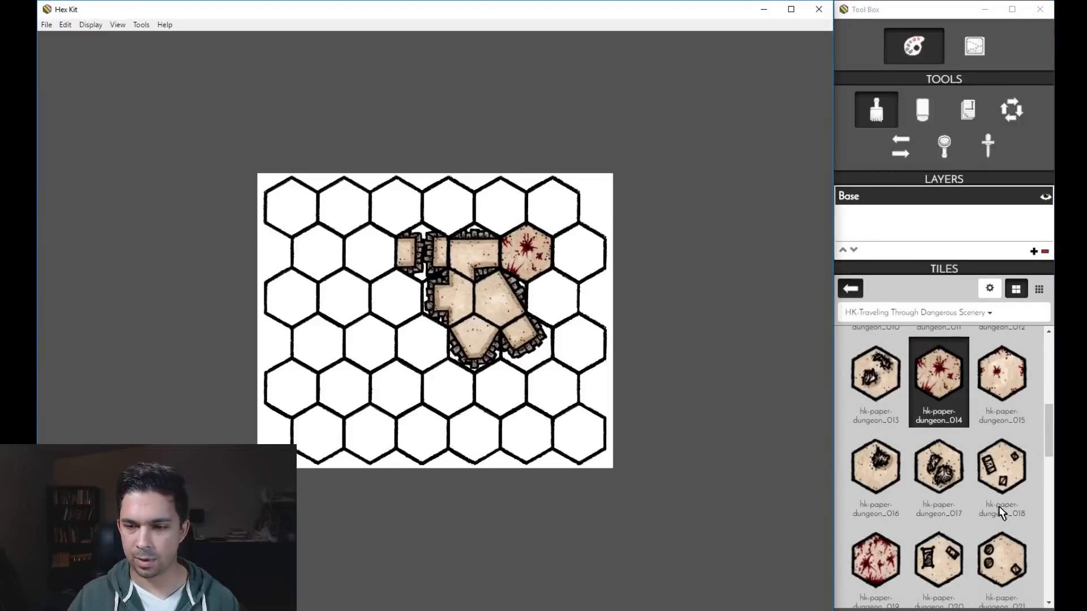
Look over more of the dungeon floor tiles and return to the overview of all tile sets.
scroll(922, 485, "down", 4)
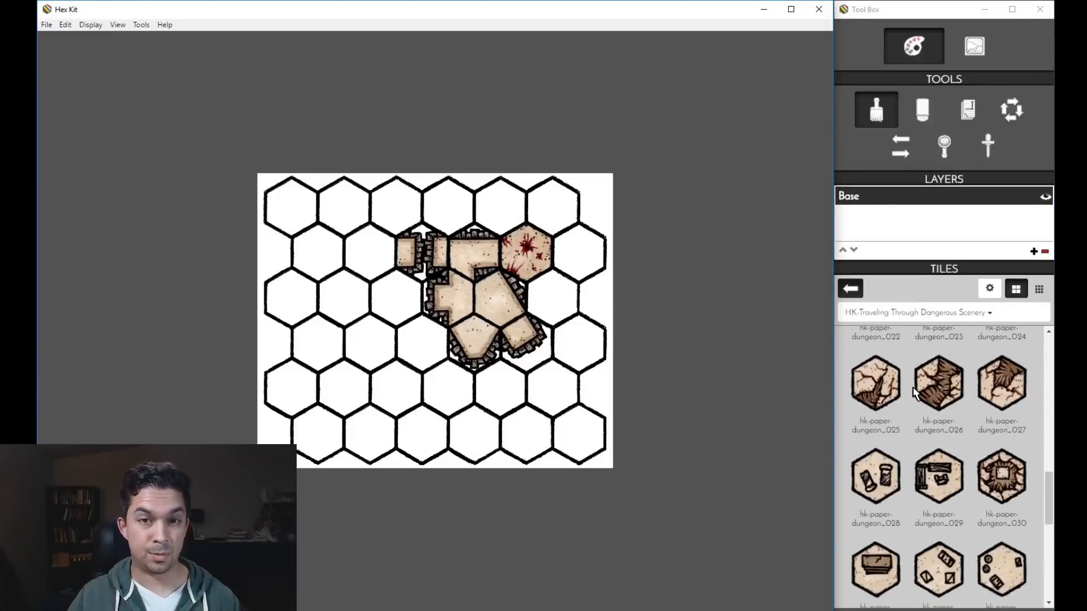
left_click(850, 289)
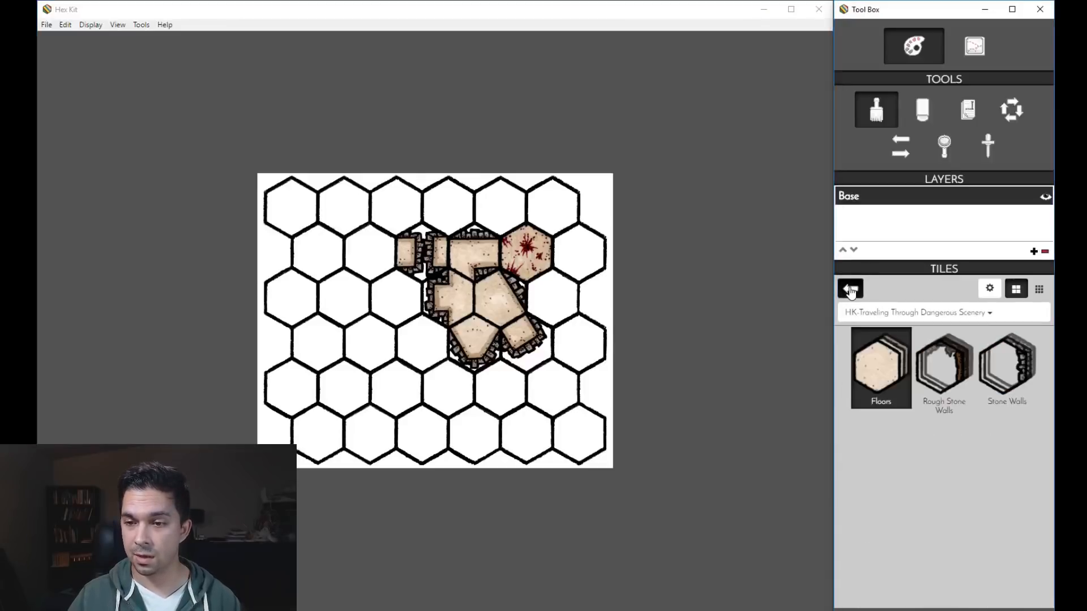
left_click(851, 290)
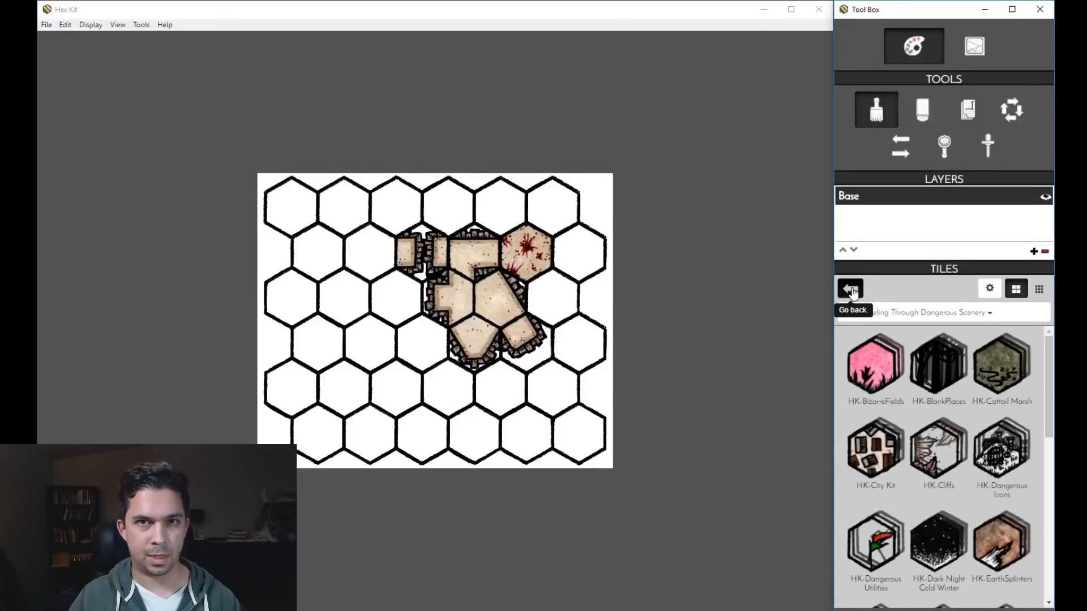